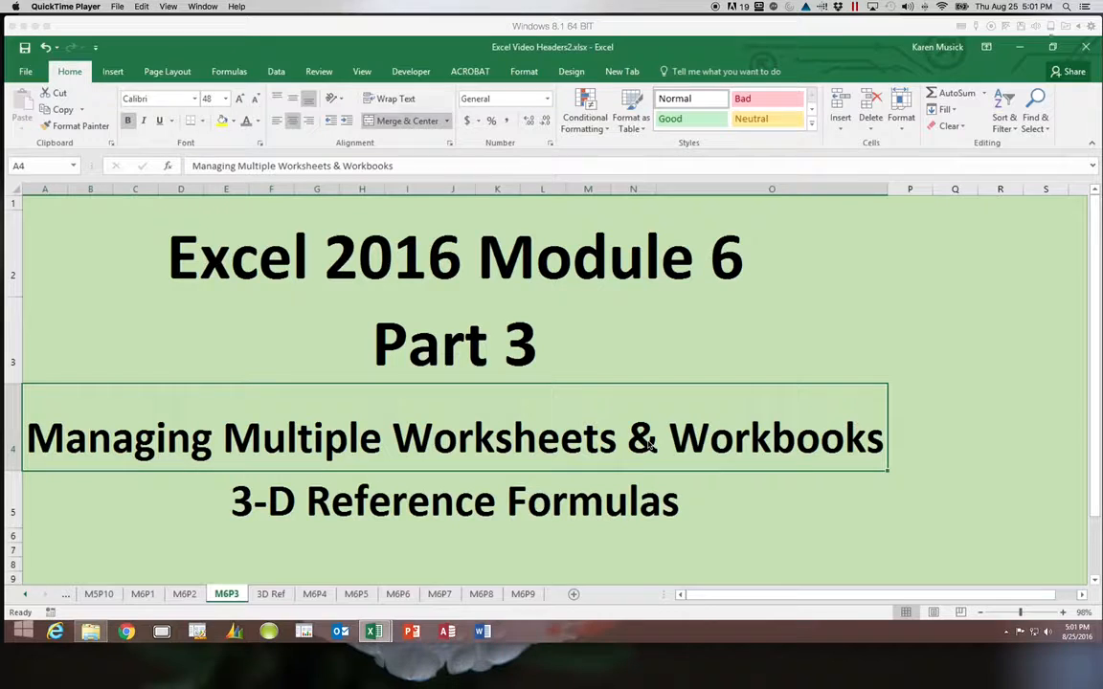
# On the 3D Ref sheet, enter 5, 6 and 7 in cells C8:C10.
pyautogui.click(276, 596)
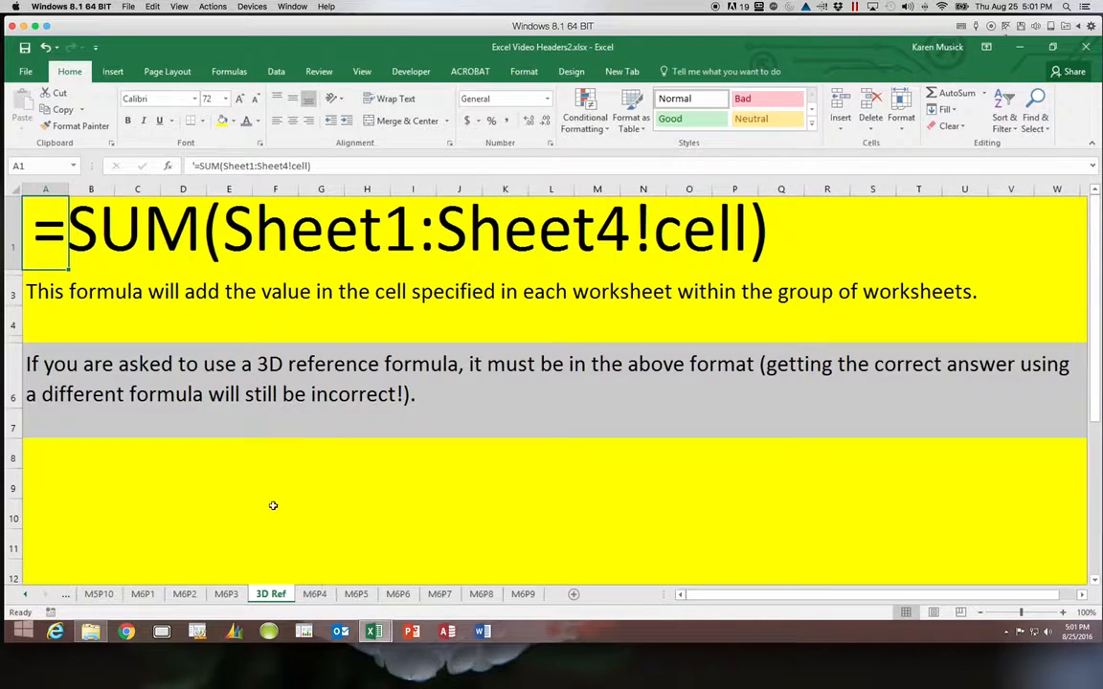
pyautogui.click(150, 480)
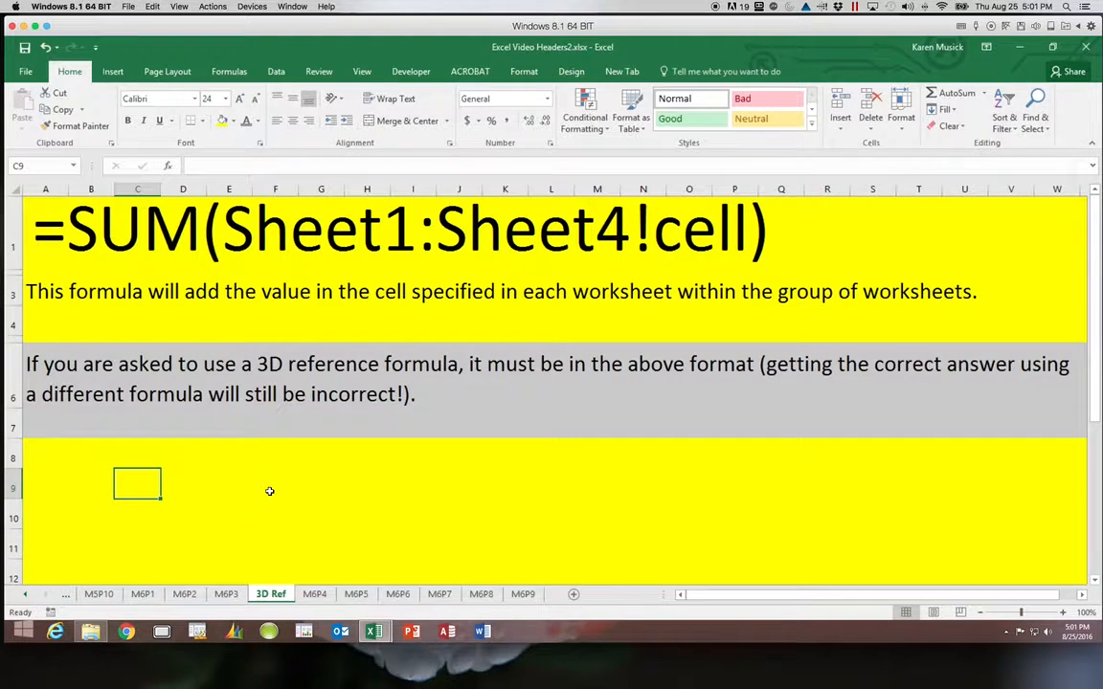
pyautogui.press('Up')
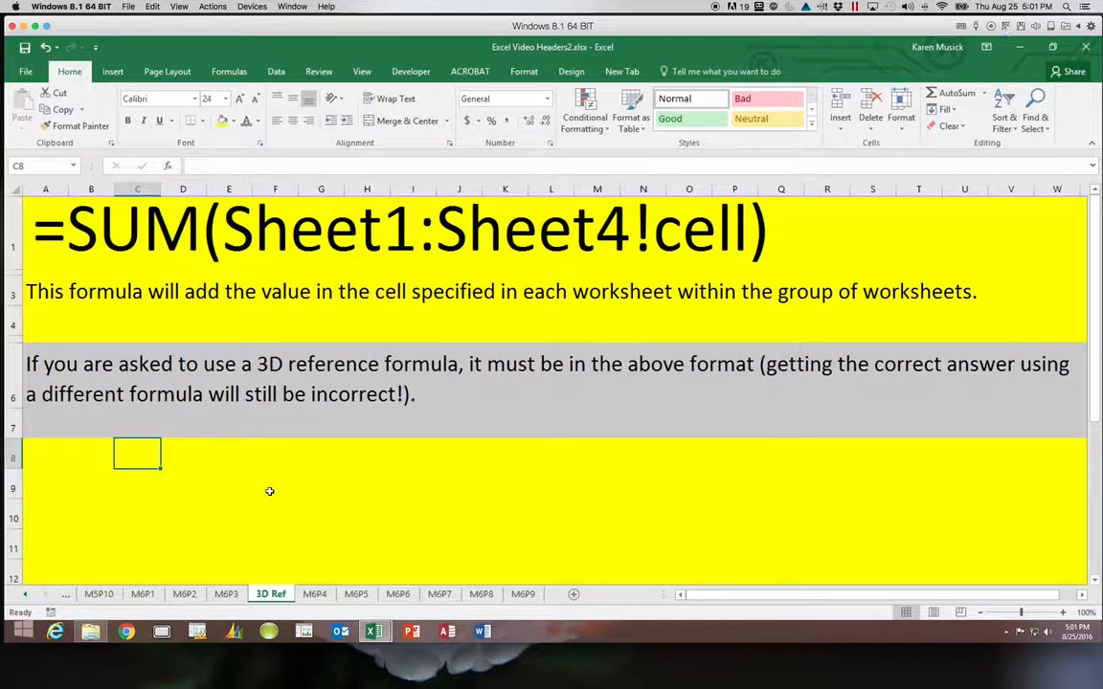
pyautogui.write('5')
pyautogui.press('Return')
pyautogui.write('6')
pyautogui.press('Return')
pyautogui.write('7')
pyautogui.press('Return')
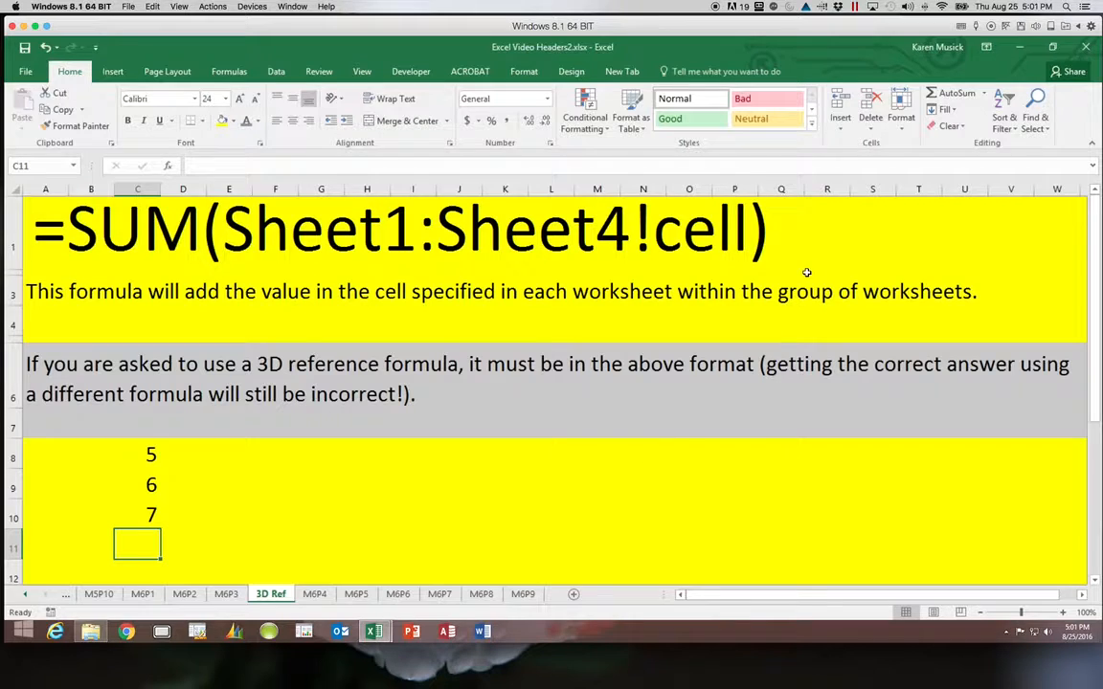
# Total C8:C10 in C11 with AutoSum, giving 18.
pyautogui.click(952, 96)
pyautogui.press('Return')
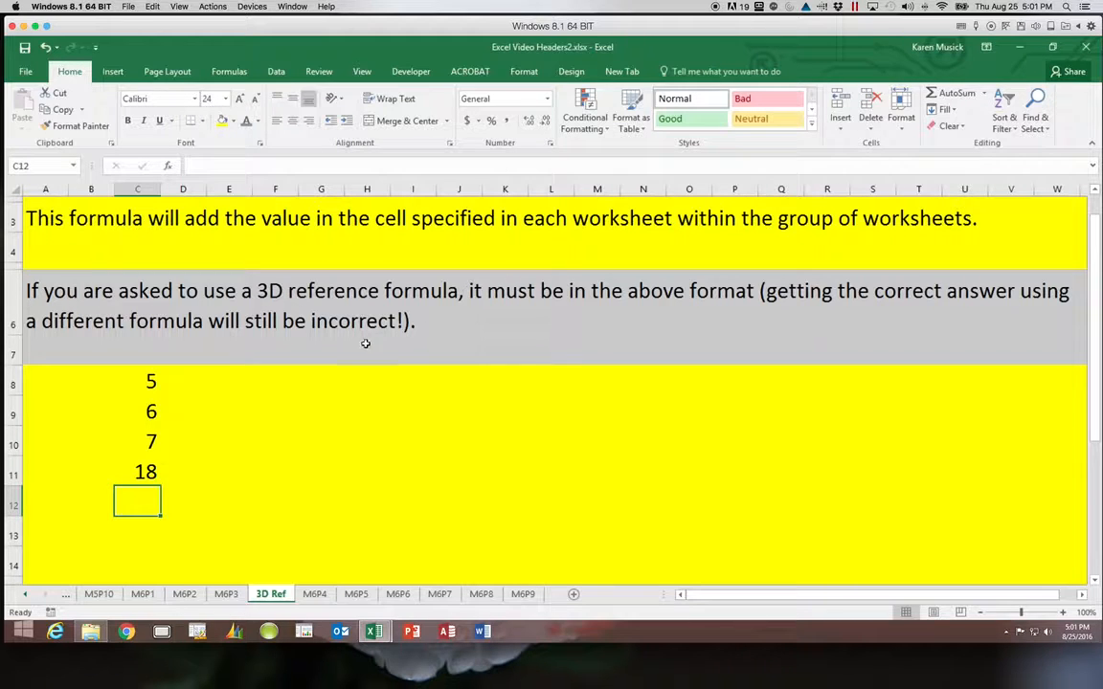
# Enter =5+6+7 in D11 to get 18 from typed numbers.
pyautogui.click(192, 468)
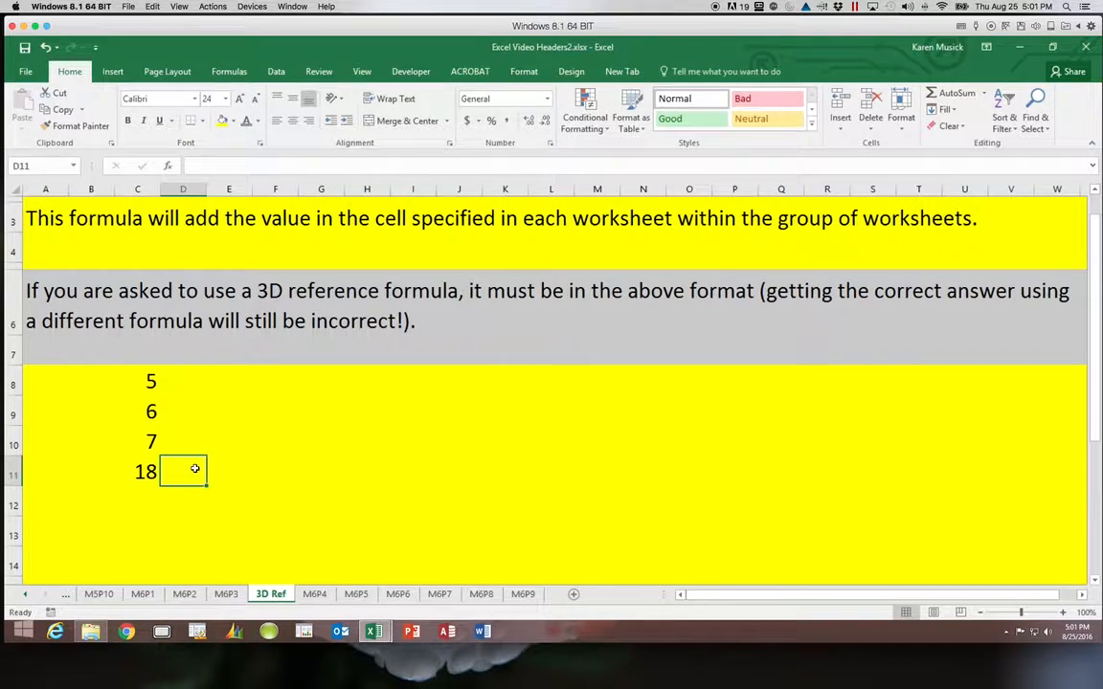
pyautogui.write('=')
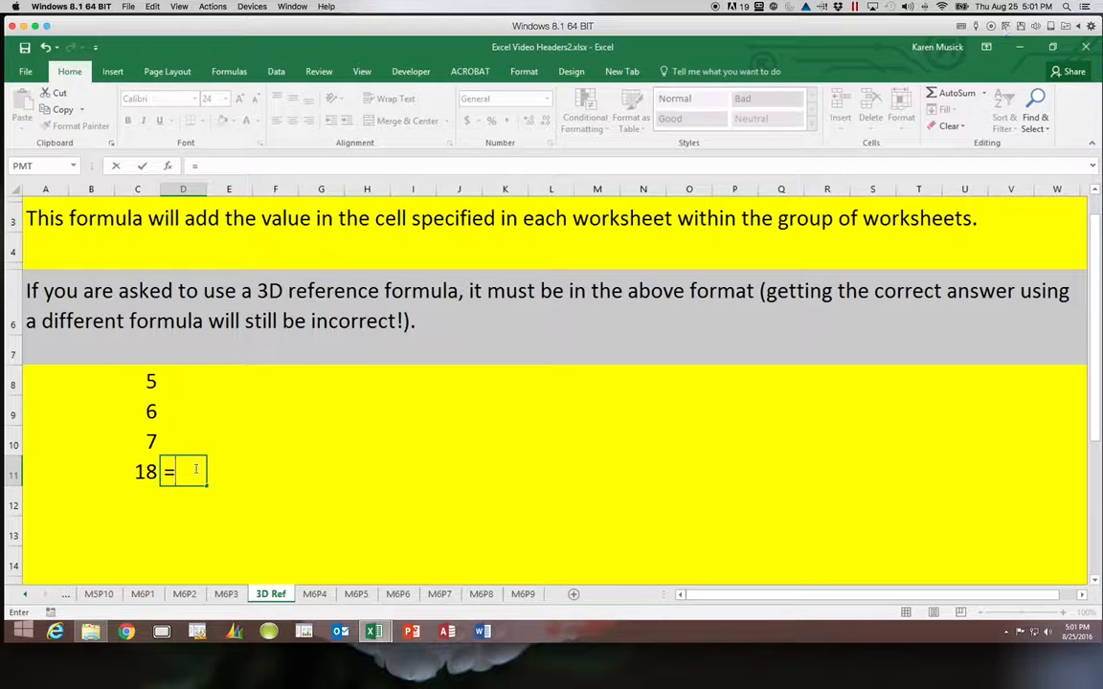
pyautogui.write('5+')
pyautogui.write('6+7')
pyautogui.press('Return')
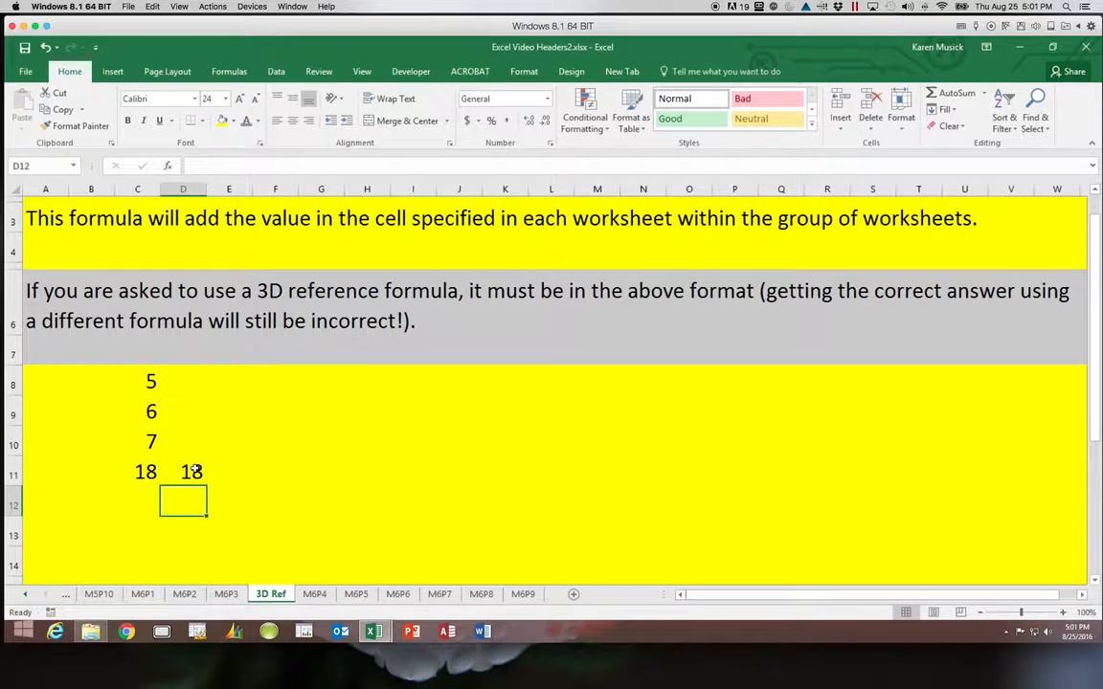
# Enter =C8+C9+C10 in E11 to get 18 from cell references.
pyautogui.click(228, 472)
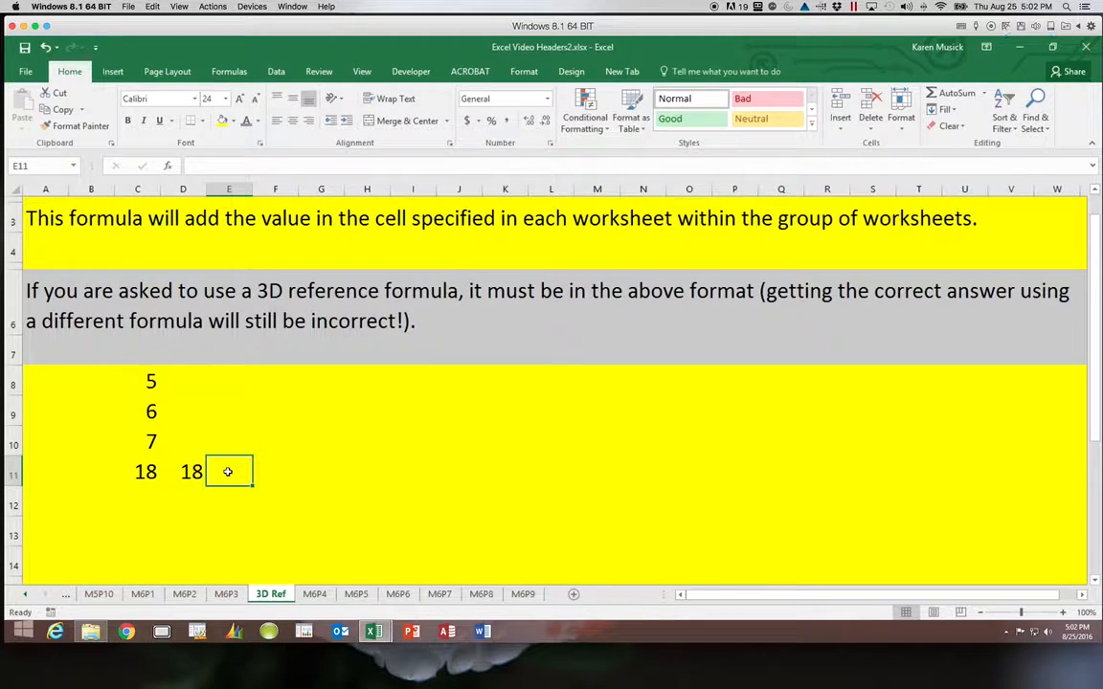
pyautogui.write('=')
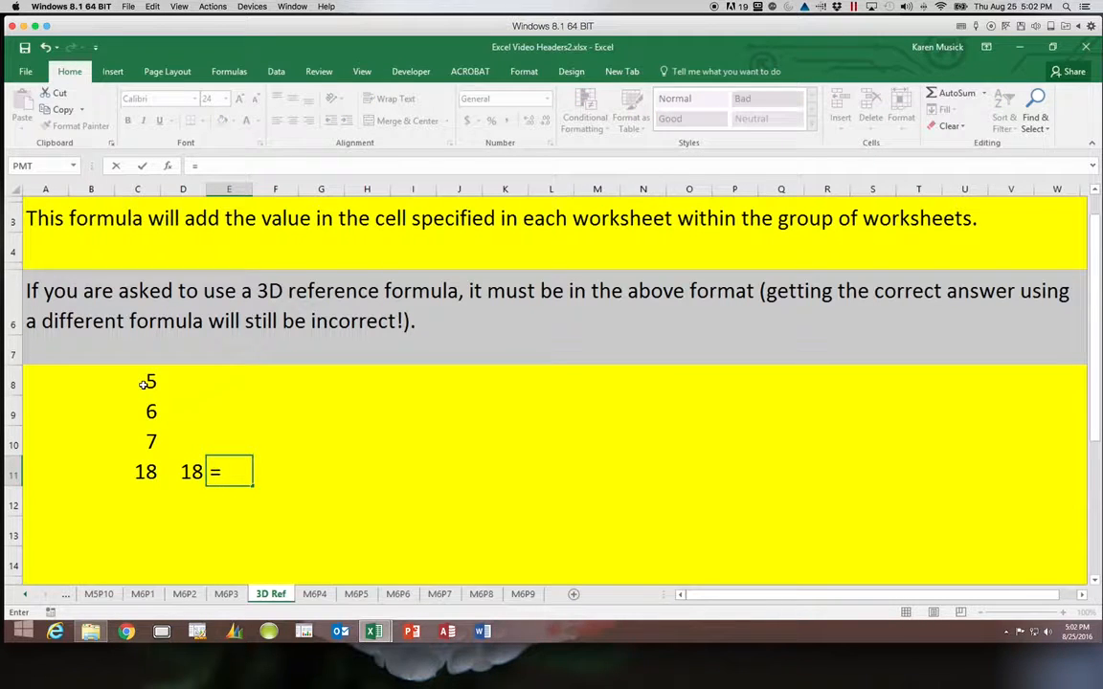
pyautogui.click(143, 384)
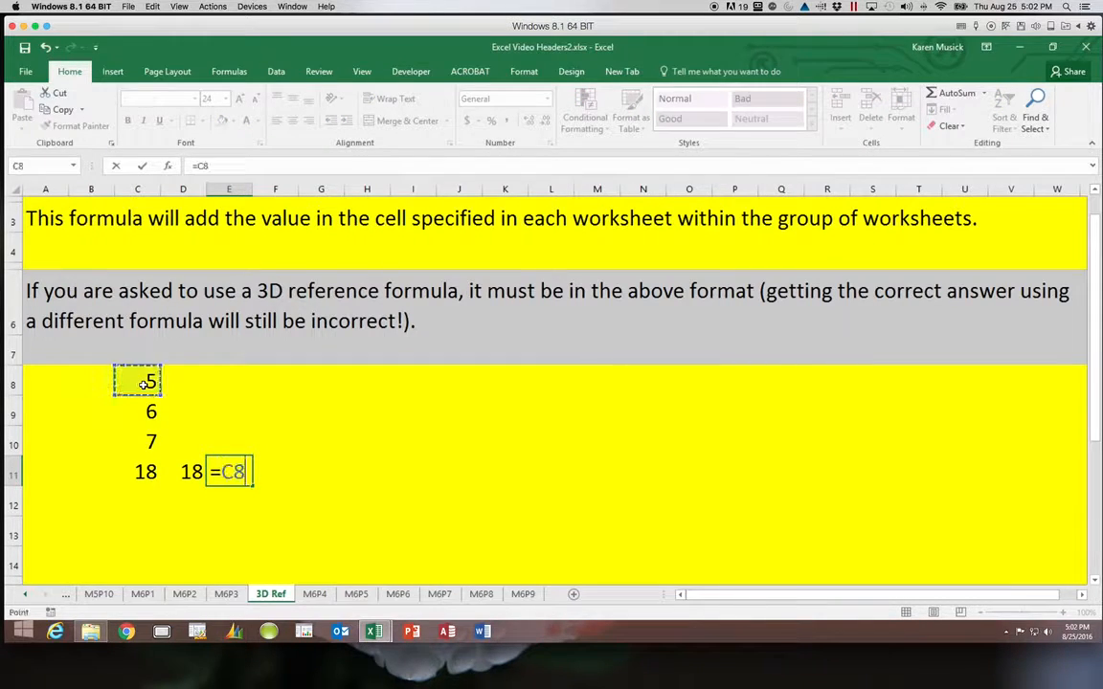
pyautogui.write('+')
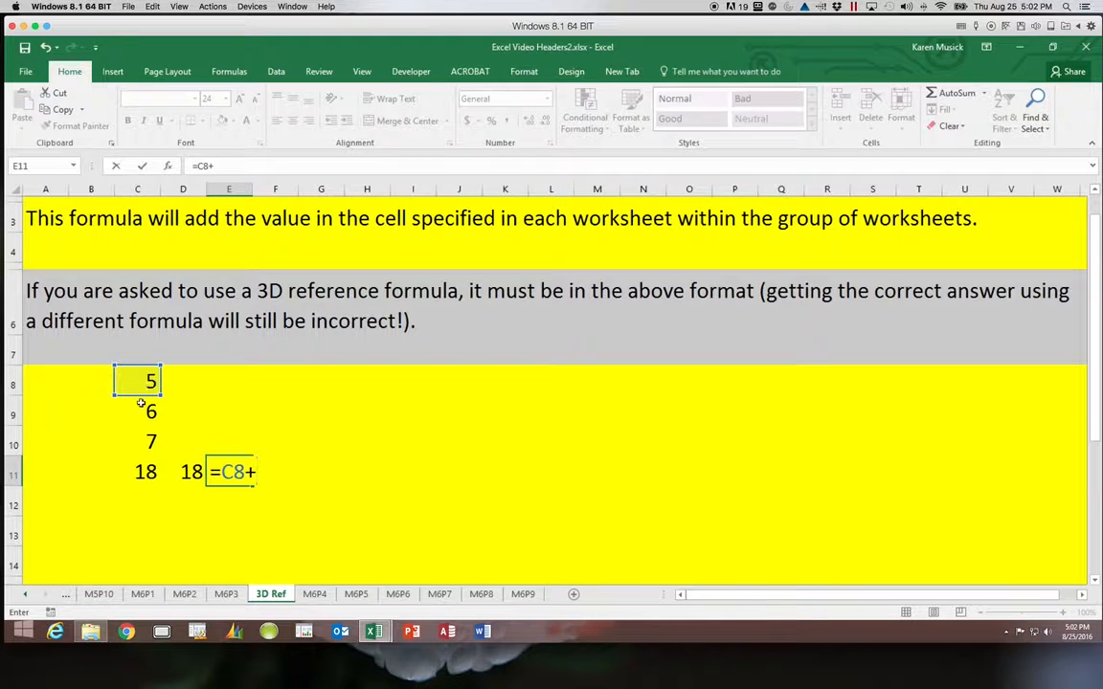
pyautogui.click(139, 406)
pyautogui.write('+')
pyautogui.click(140, 440)
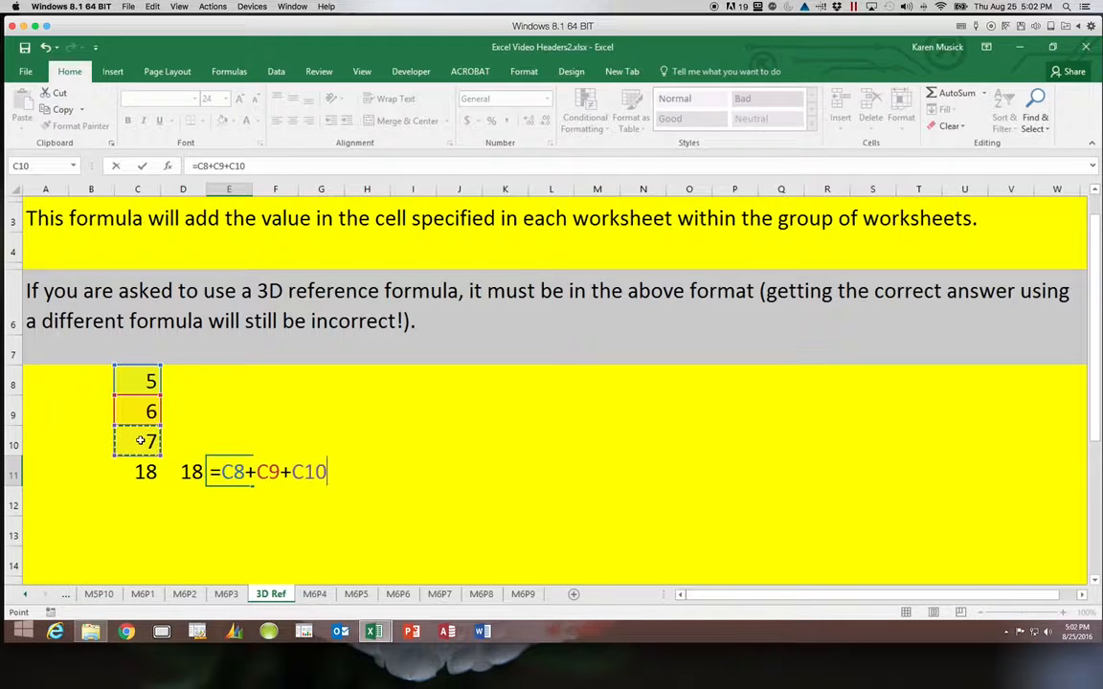
pyautogui.press('Return')
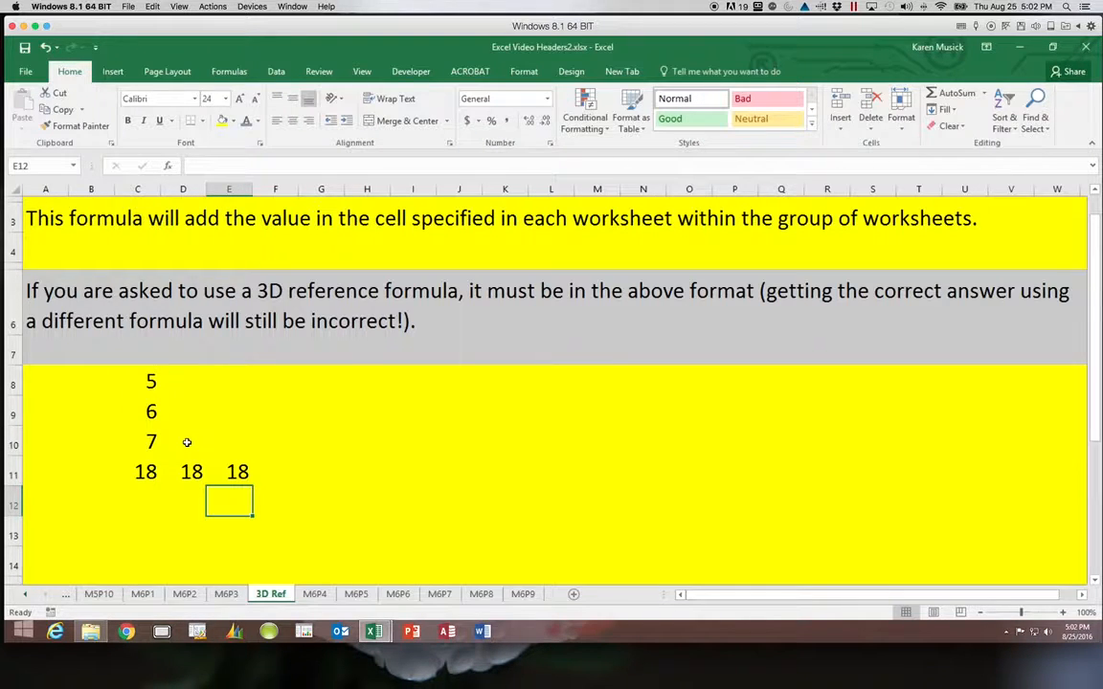
pyautogui.click(143, 474)
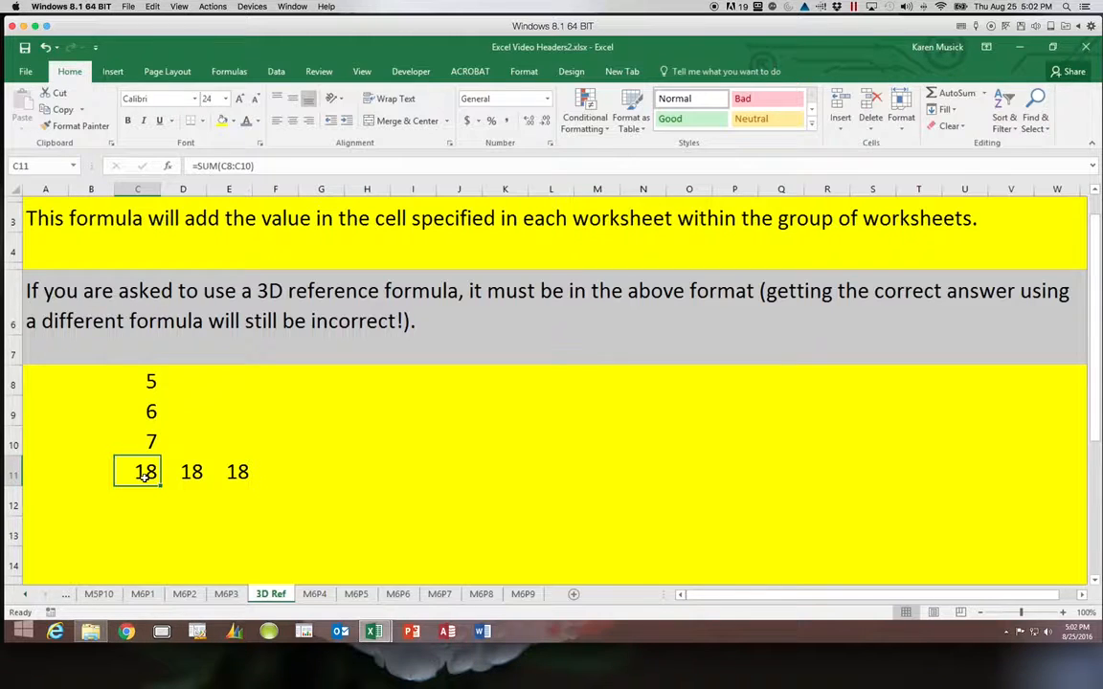
pyautogui.moveTo(1096, 431)
pyautogui.moveTo(1096, 431); pyautogui.dragTo(1099, 337)
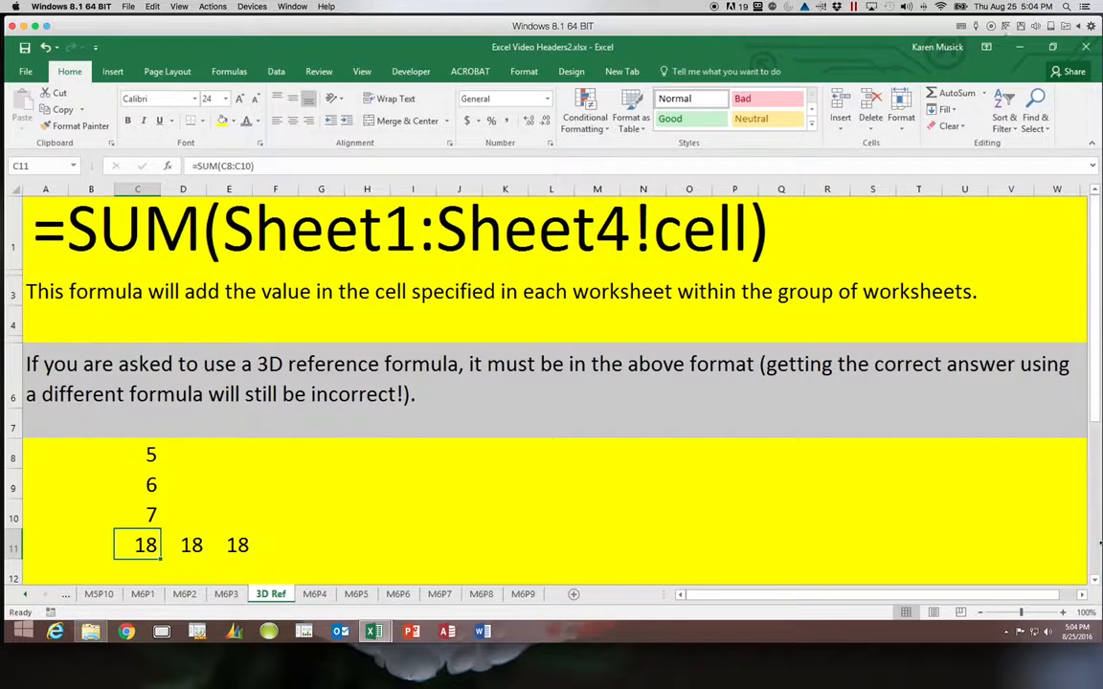
# Bring up Michigan.xlsx's Summary sheet and select the Child Care Centers total cell F6.
pyautogui.click(376, 632)
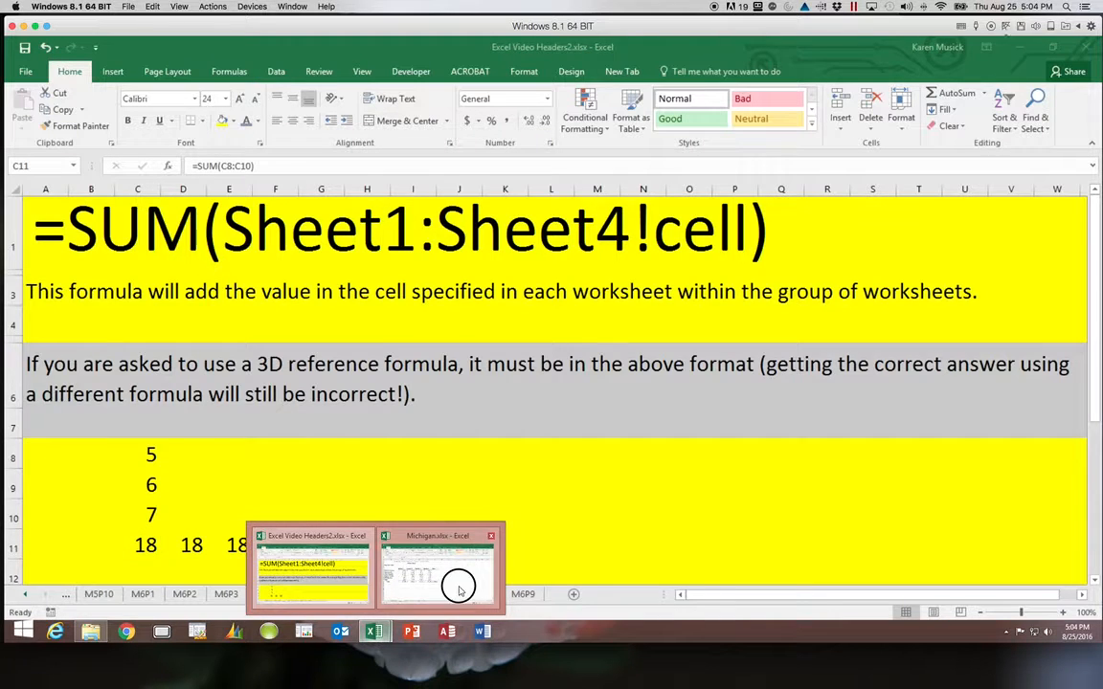
pyautogui.click(459, 589)
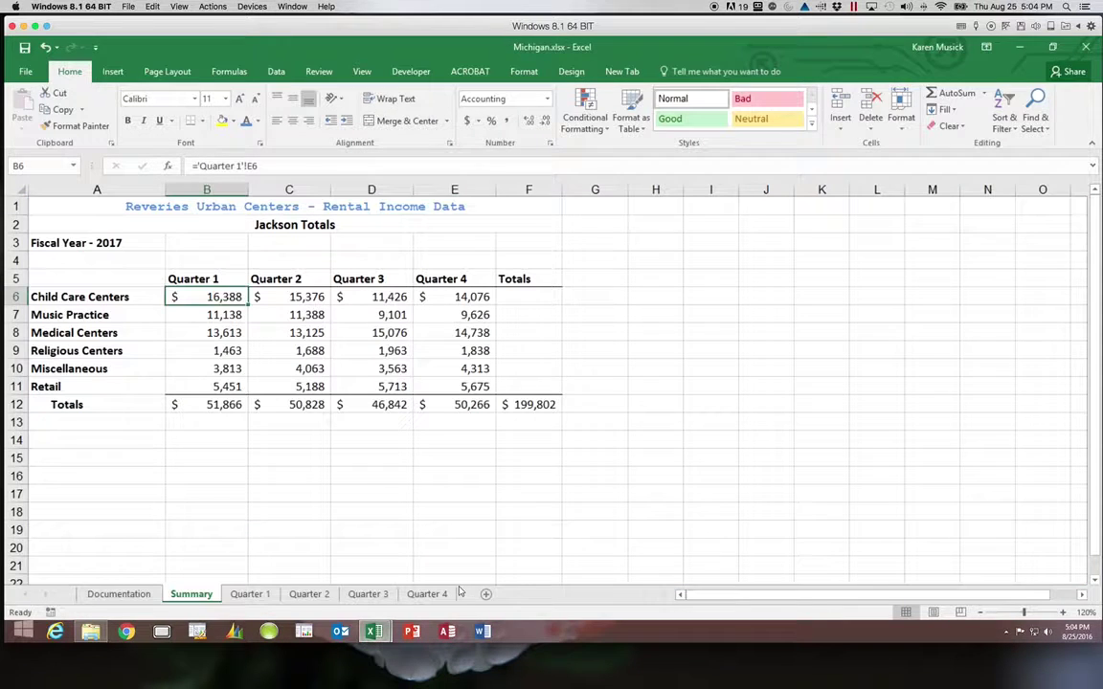
pyautogui.click(539, 298)
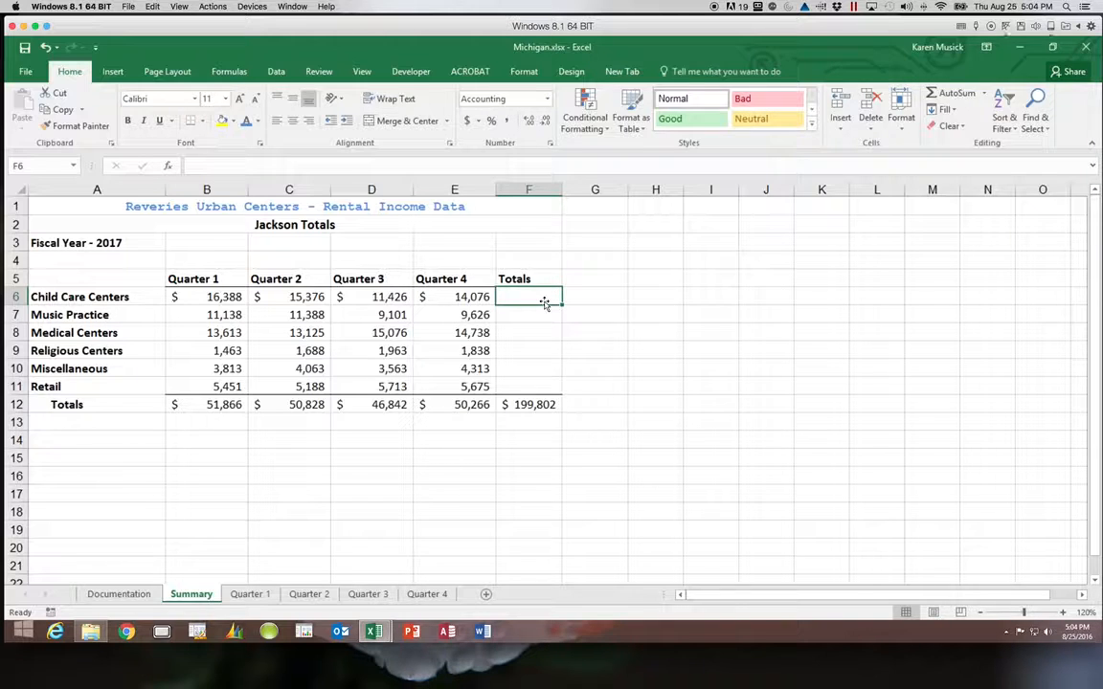
pyautogui.write('=su')
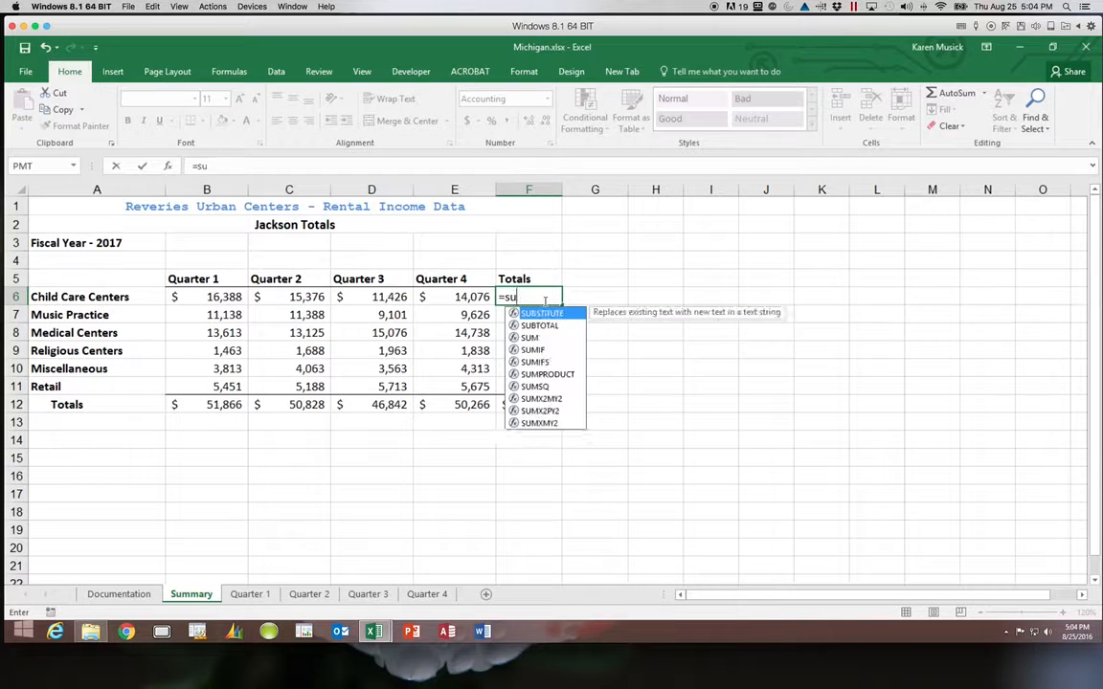
pyautogui.write('m(')
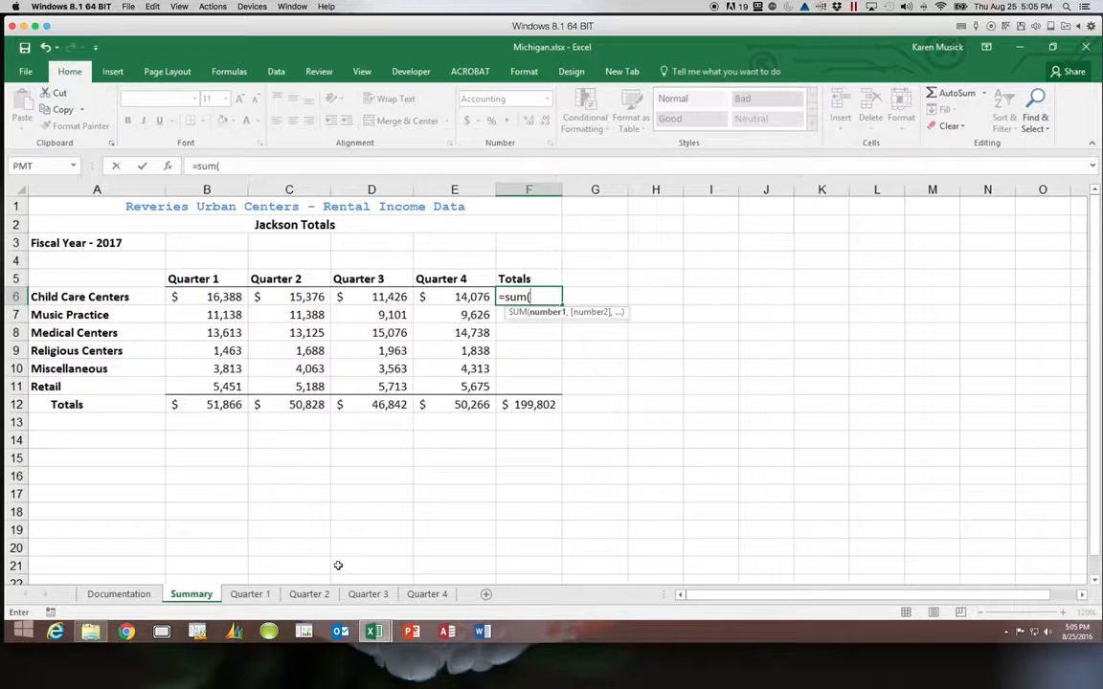
# Complete F6 as =SUM('Quarter 1:Quarter 4'!E6), giving 57,266 for Child Care Centers.
pyautogui.click(259, 596)
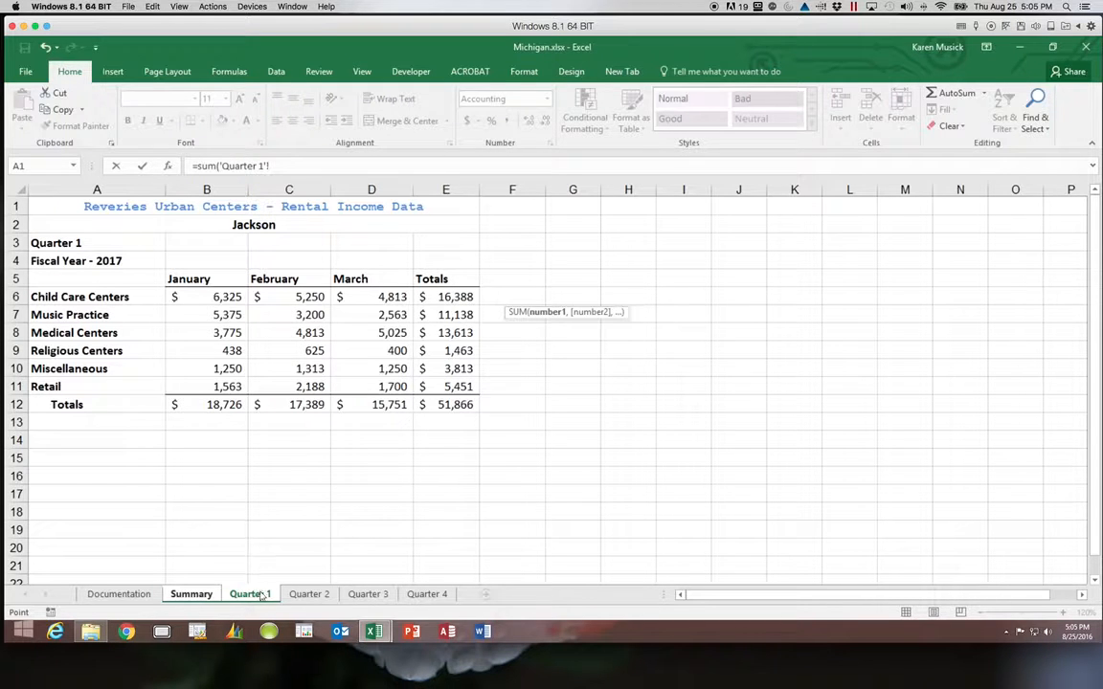
pyautogui.keyDown('shift'); pyautogui.click(436, 600); pyautogui.keyUp('shift')
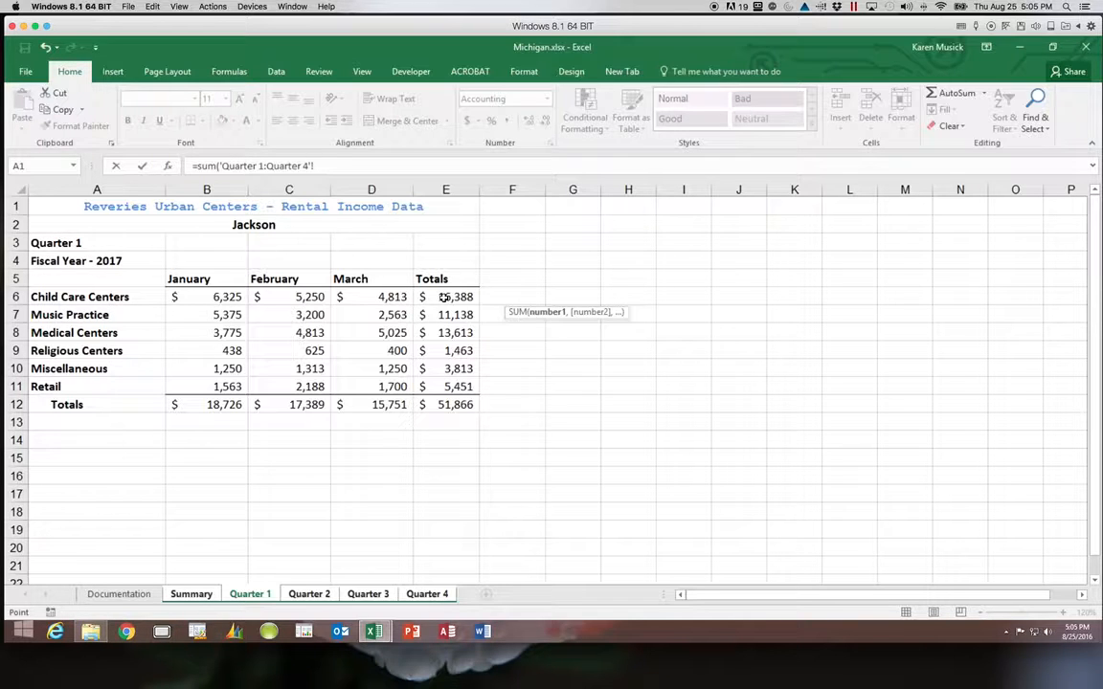
pyautogui.click(443, 298)
pyautogui.write(')')
pyautogui.press('Return')
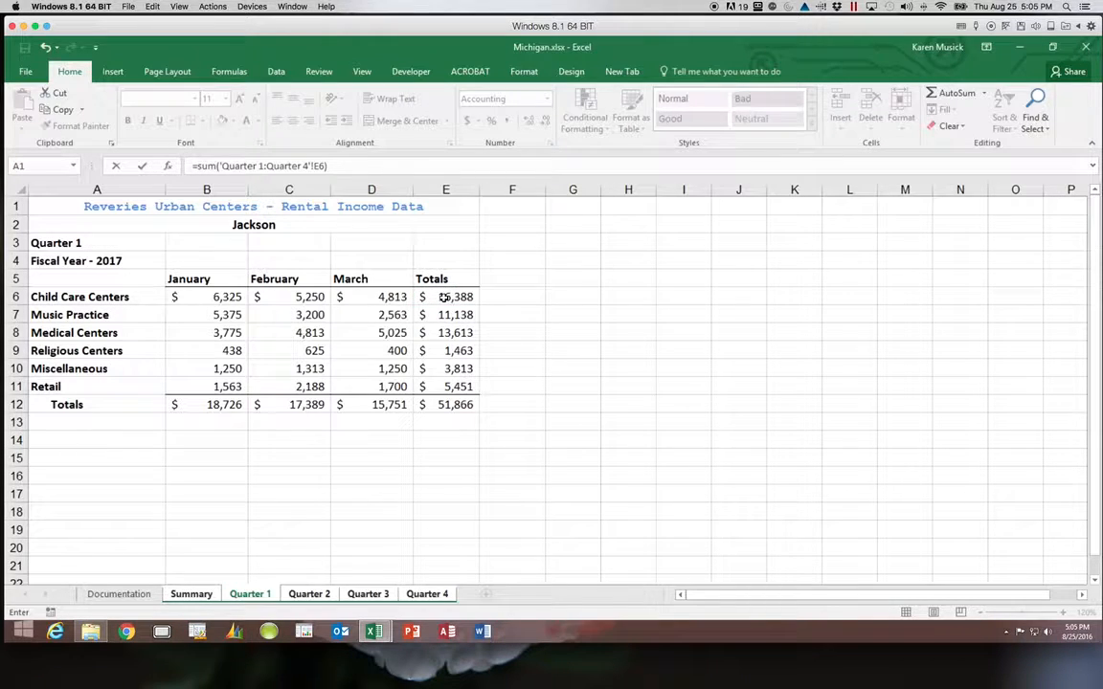
pyautogui.press('Return')
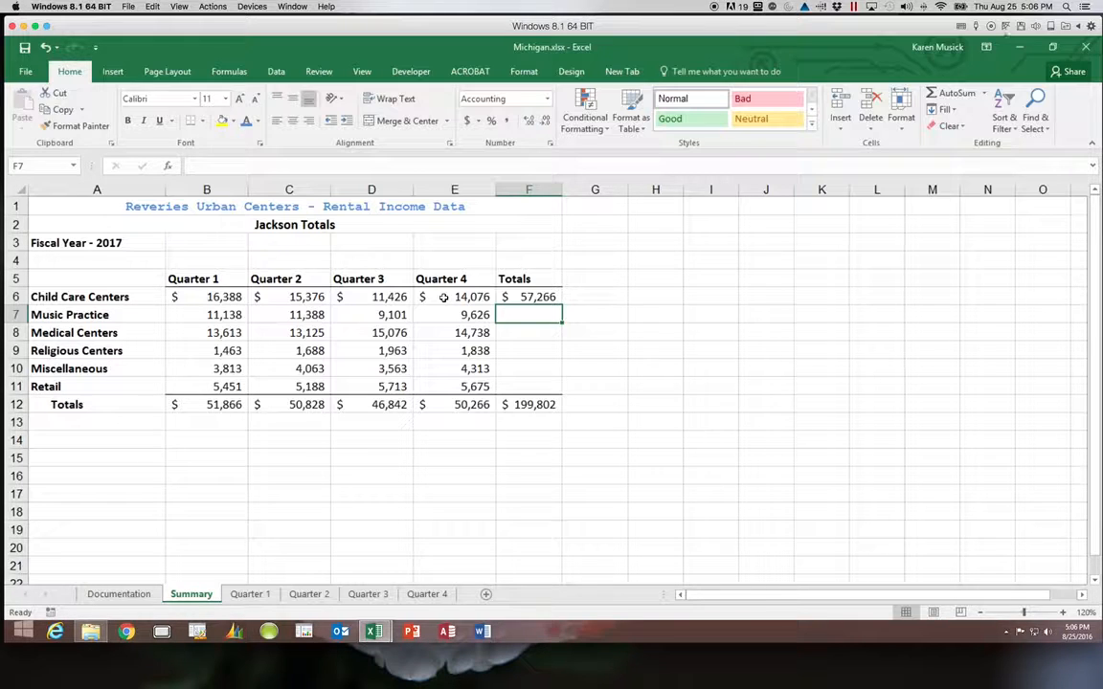
pyautogui.write('=sum')
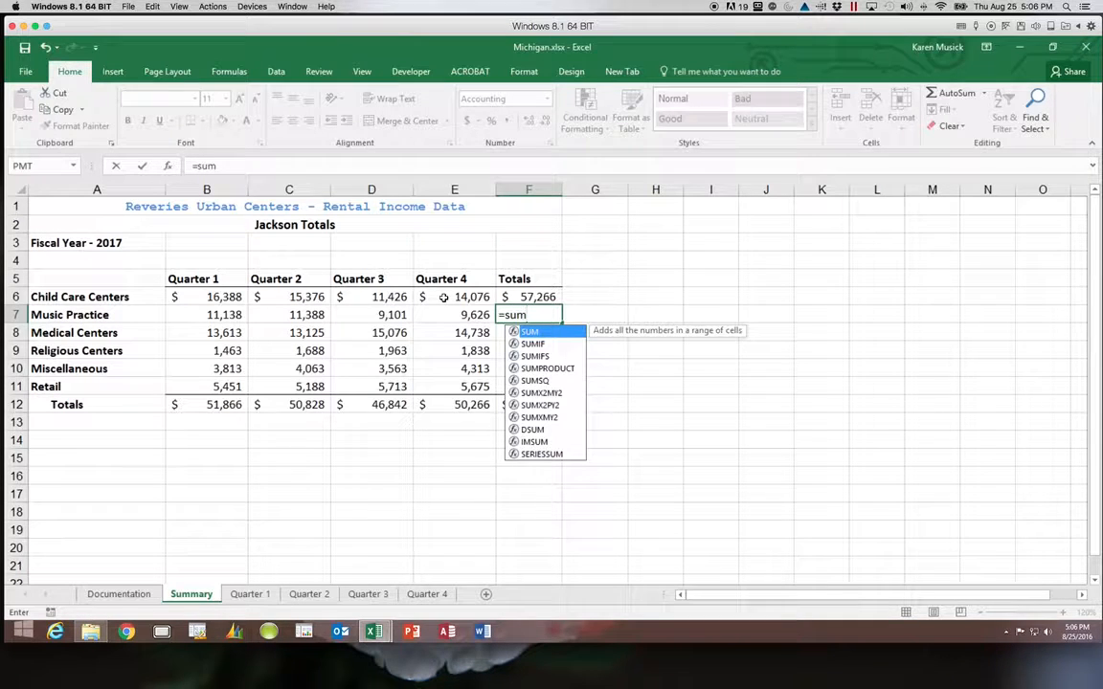
pyautogui.write('(')
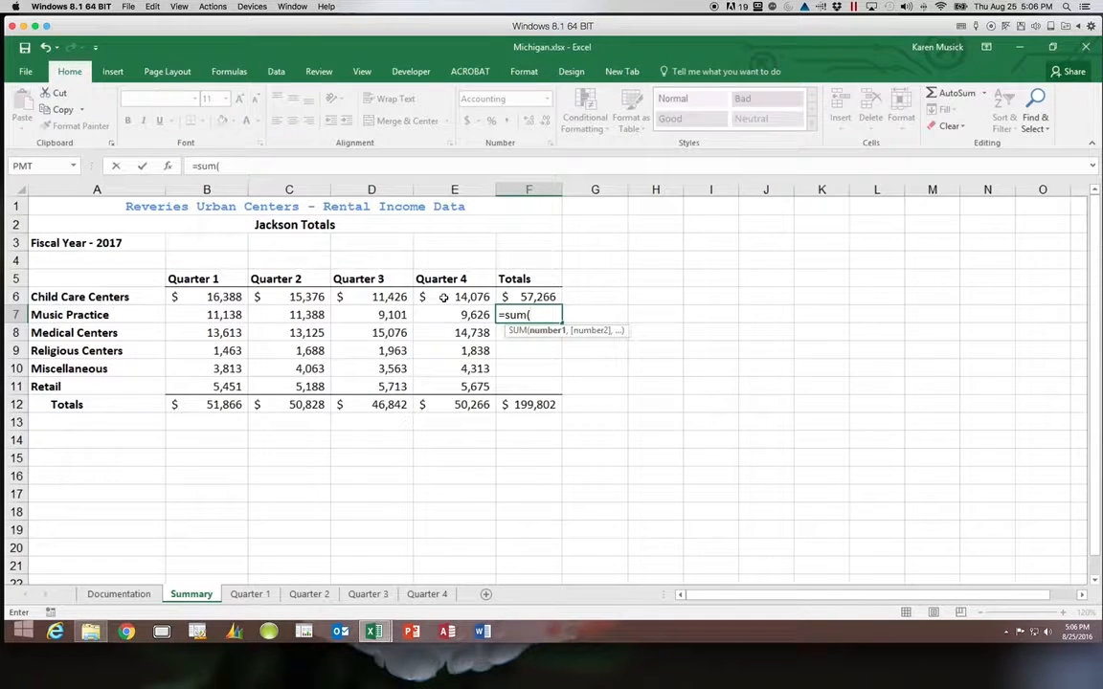
# Complete F7 as =SUM('Quarter 1:Quarter 4'!E7), giving 41,253 for Music Practice.
pyautogui.click(250, 595)
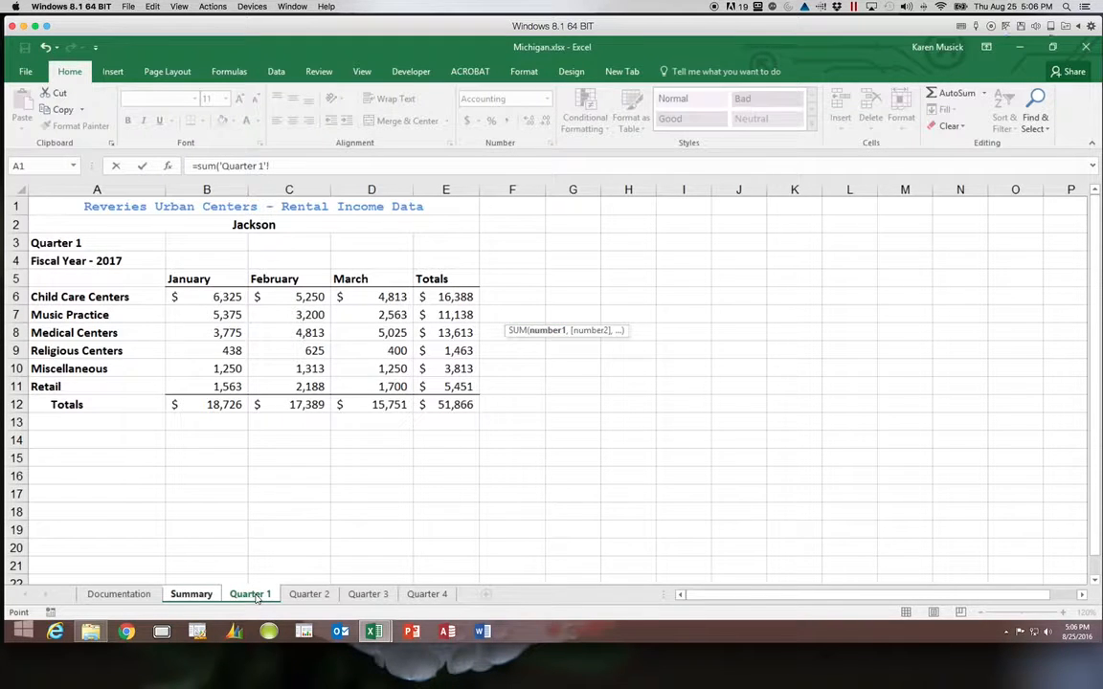
pyautogui.keyDown('shift'); pyautogui.click(424, 595); pyautogui.keyUp('shift')
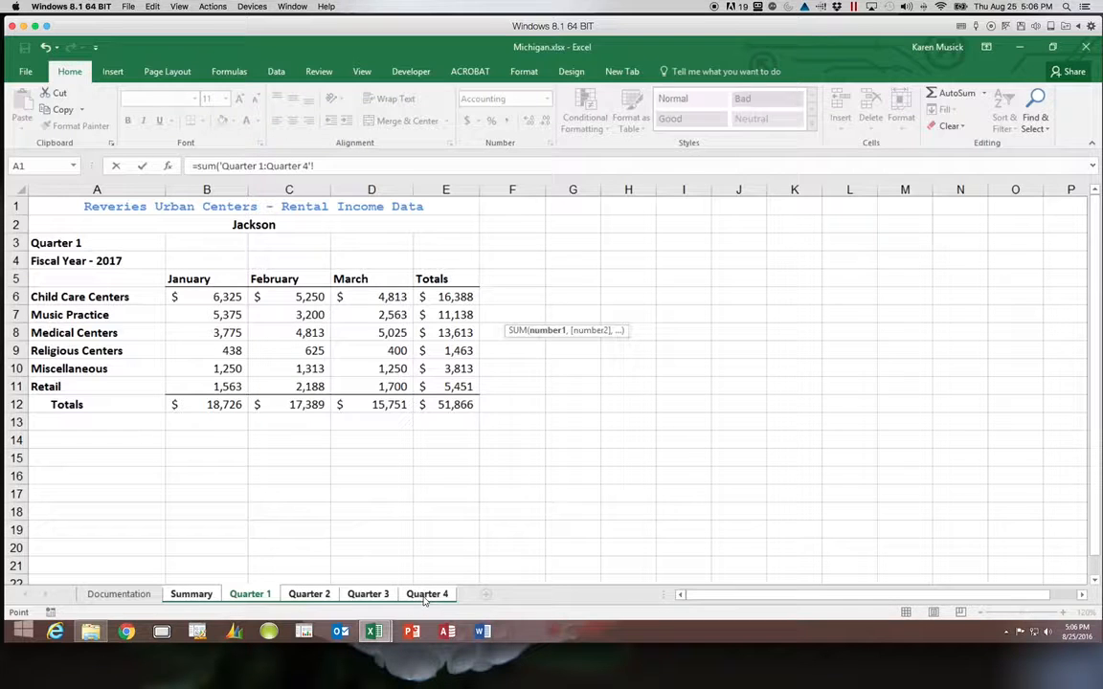
pyautogui.click(463, 316)
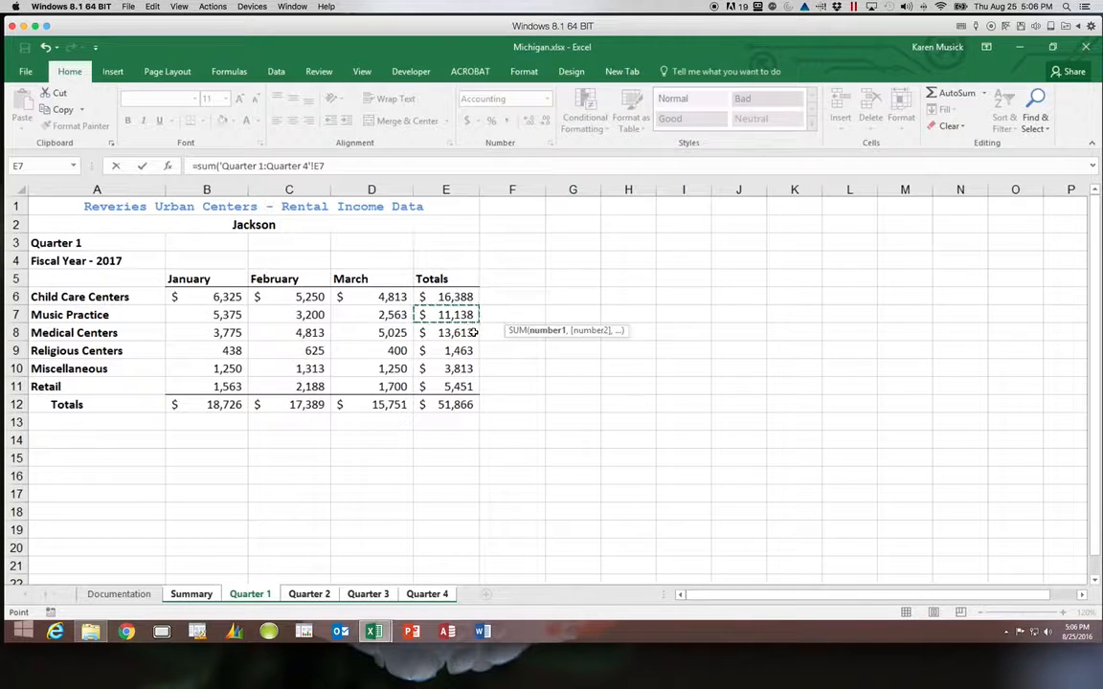
pyautogui.write(')')
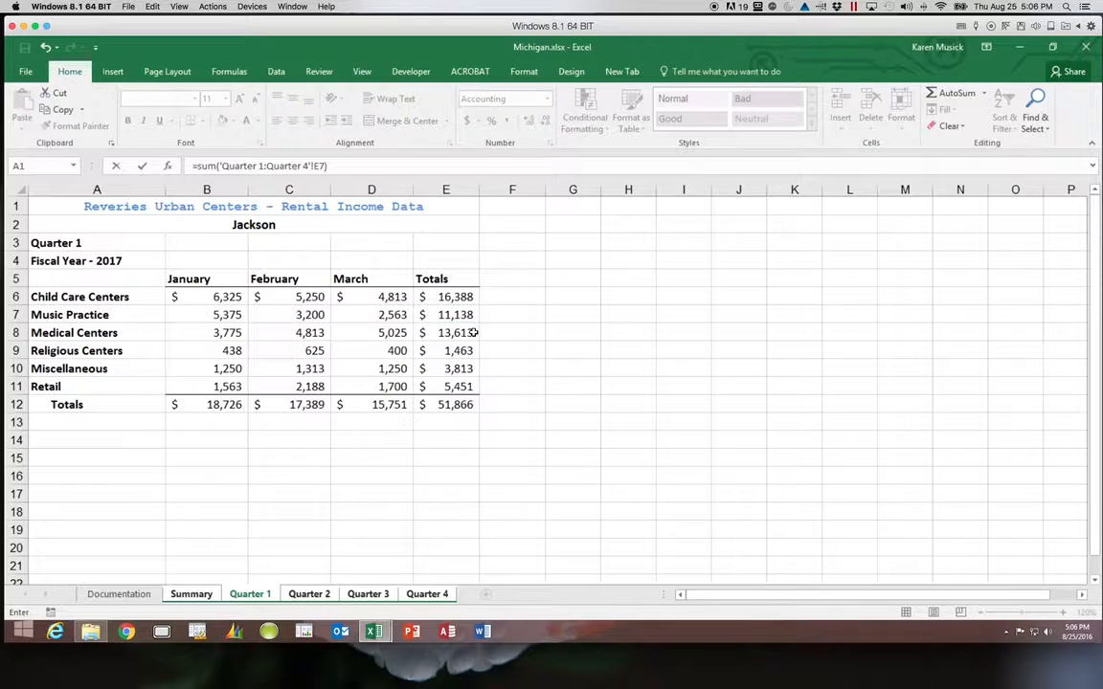
pyautogui.press('Return')
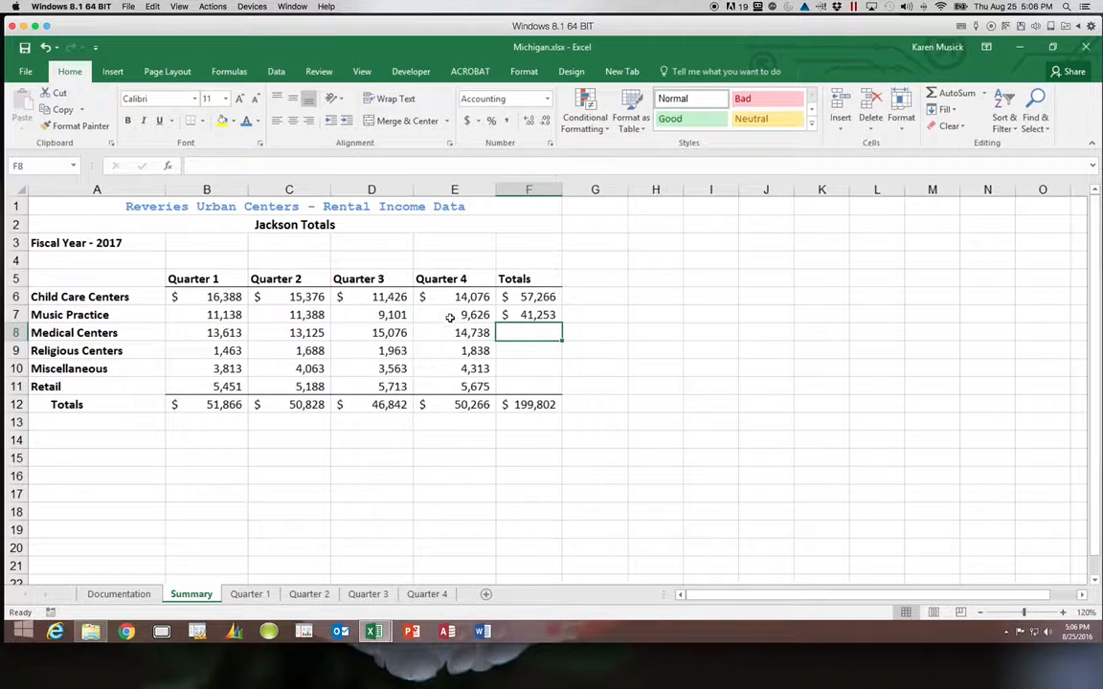
pyautogui.click(450, 319)
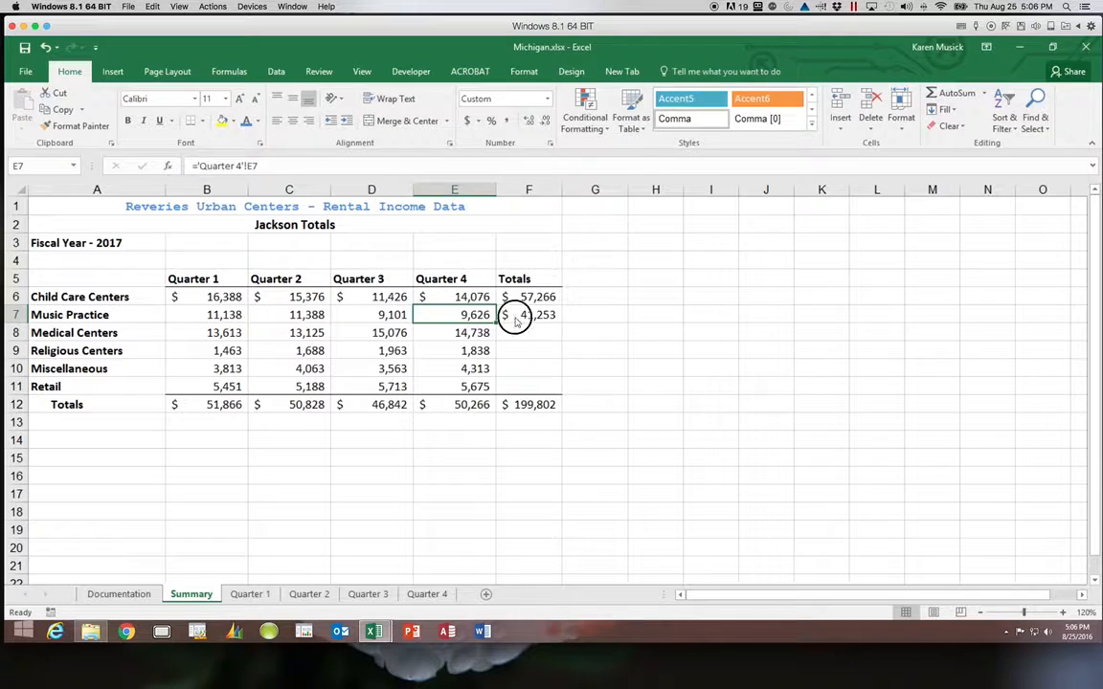
pyautogui.click(524, 315)
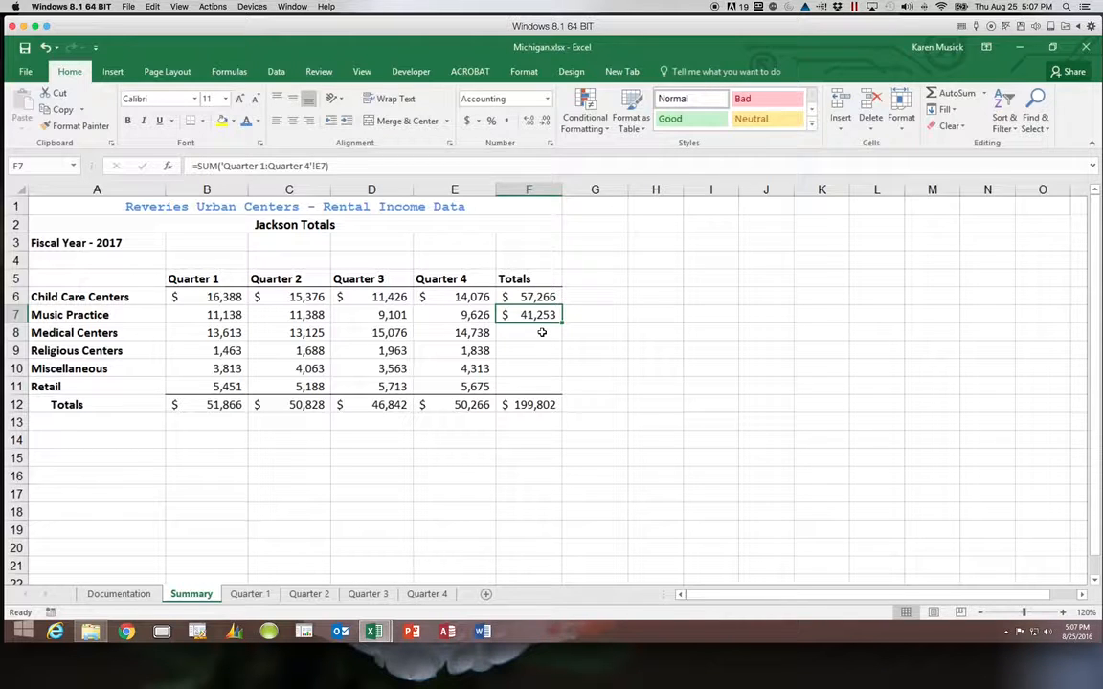
pyautogui.click(542, 333)
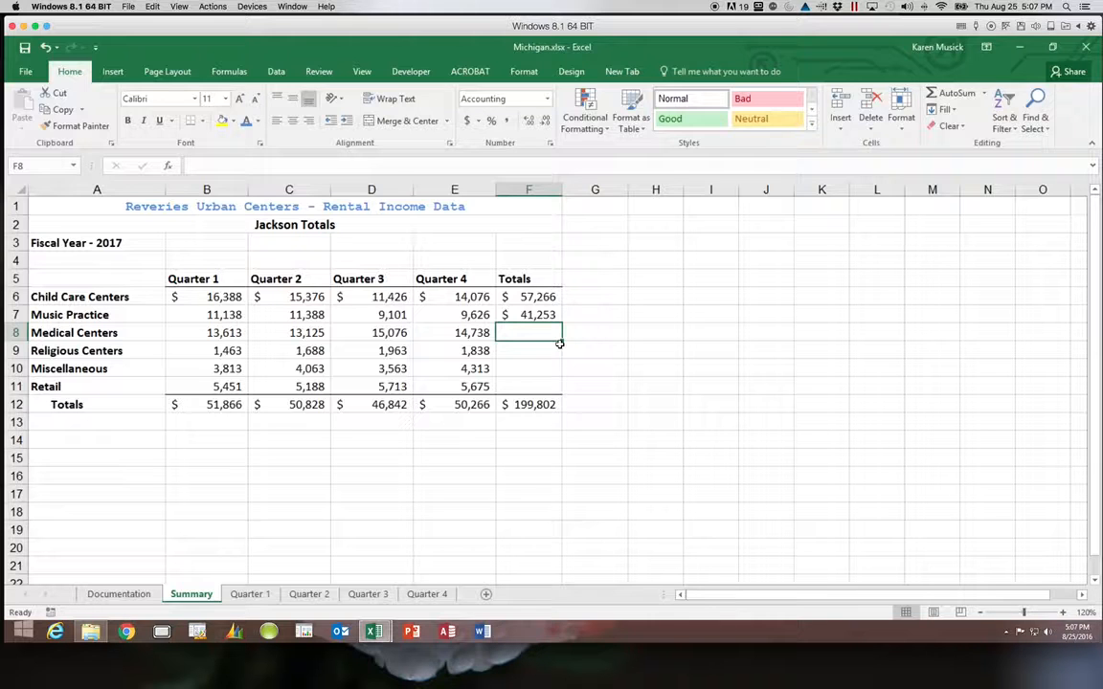
pyautogui.write('=')
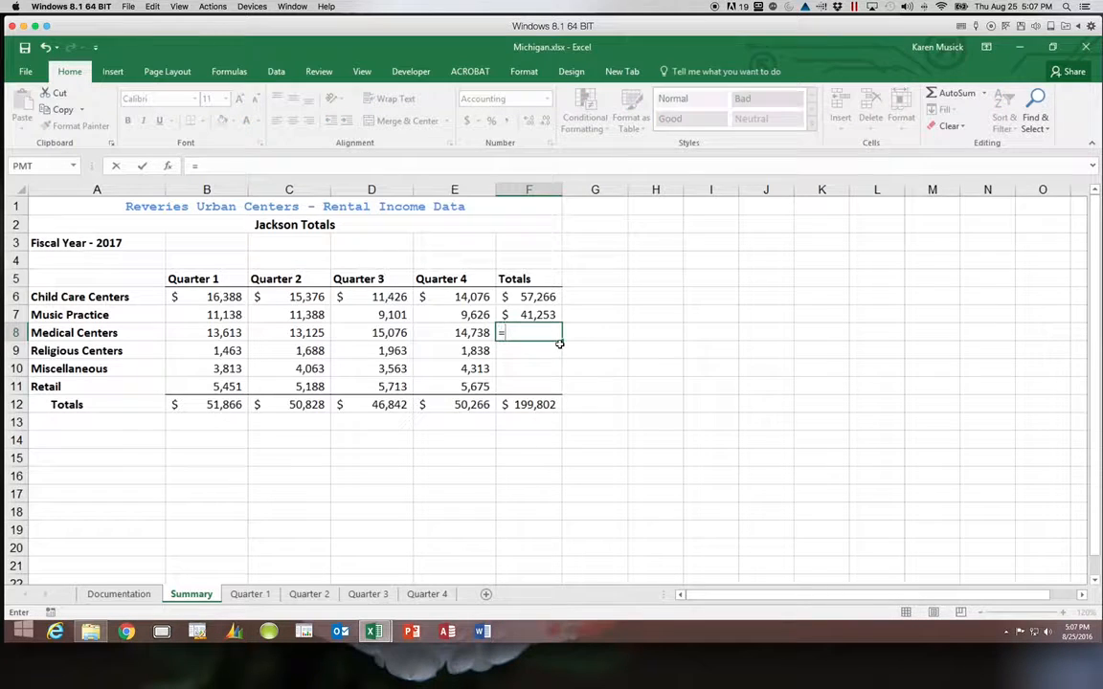
pyautogui.write('sum')
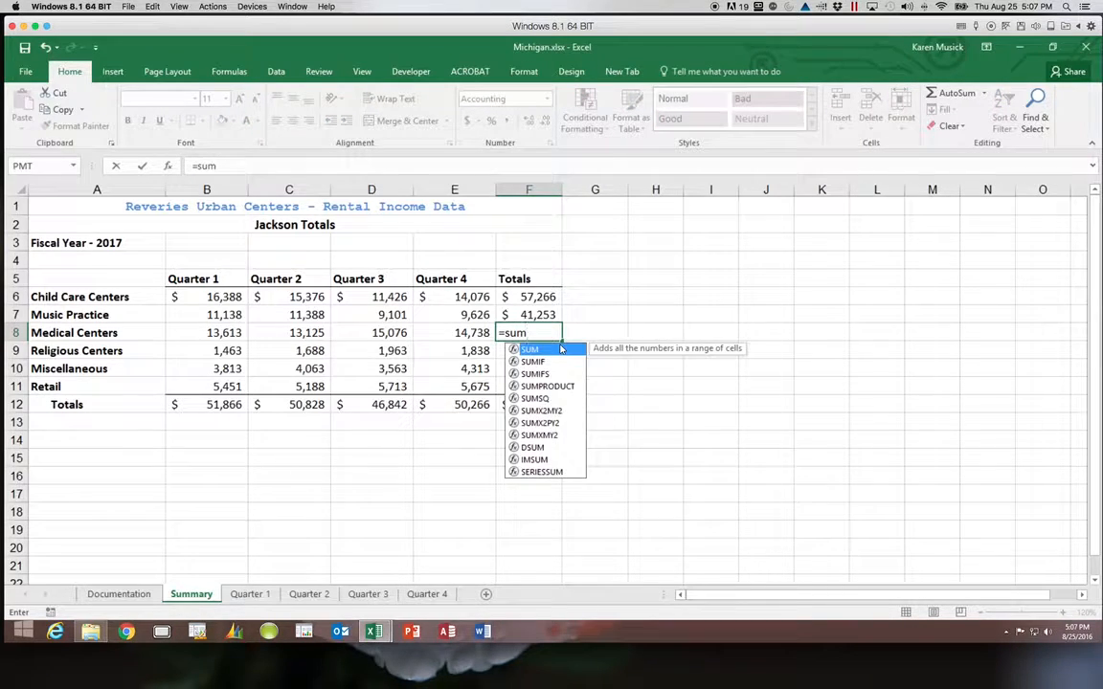
pyautogui.write('(')
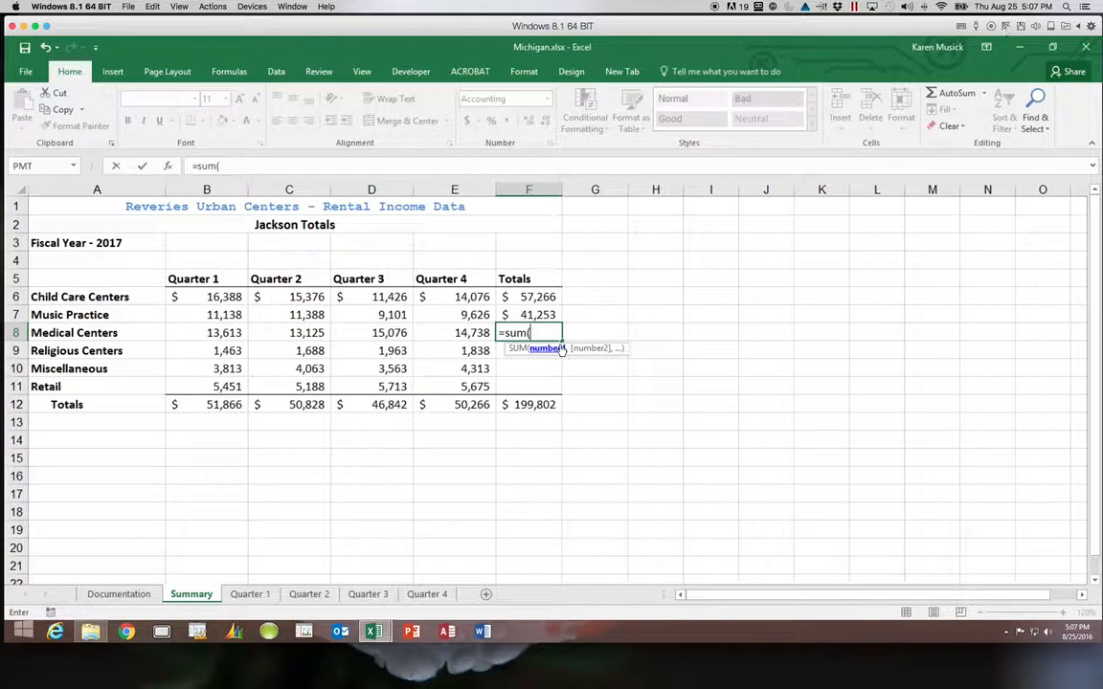
# Complete F8 as =SUM('Quarter 1:Quarter 4'!E8), giving 56,552 for Medical Centers.
pyautogui.click(252, 595)
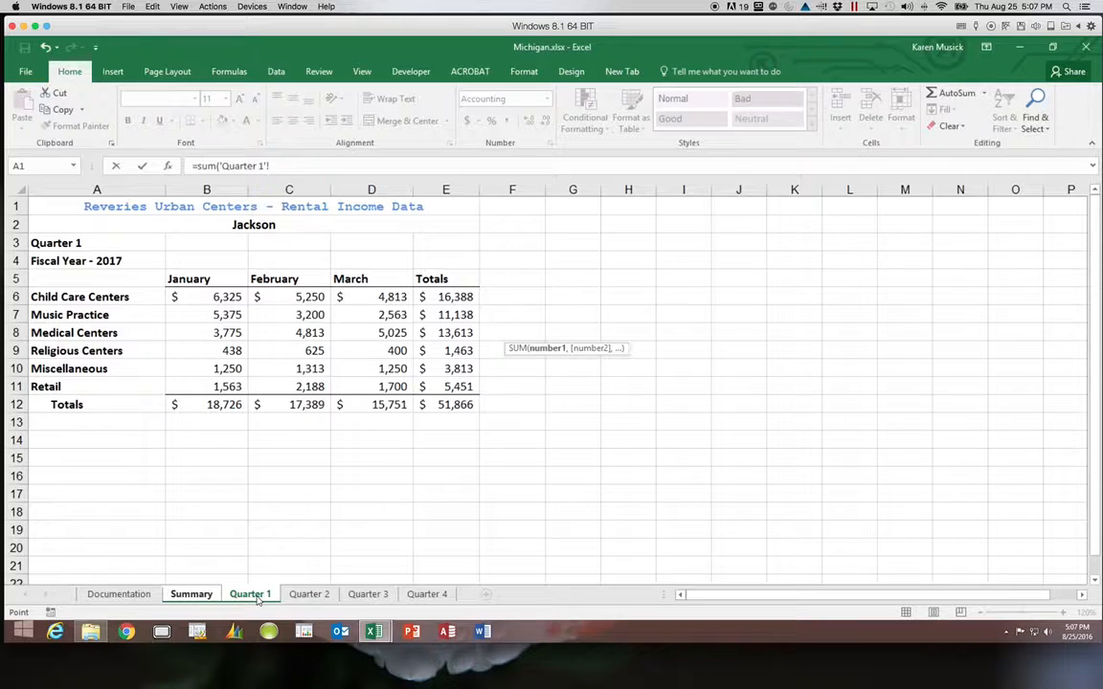
pyautogui.keyDown('shift'); pyautogui.click(445, 595); pyautogui.keyUp('shift')
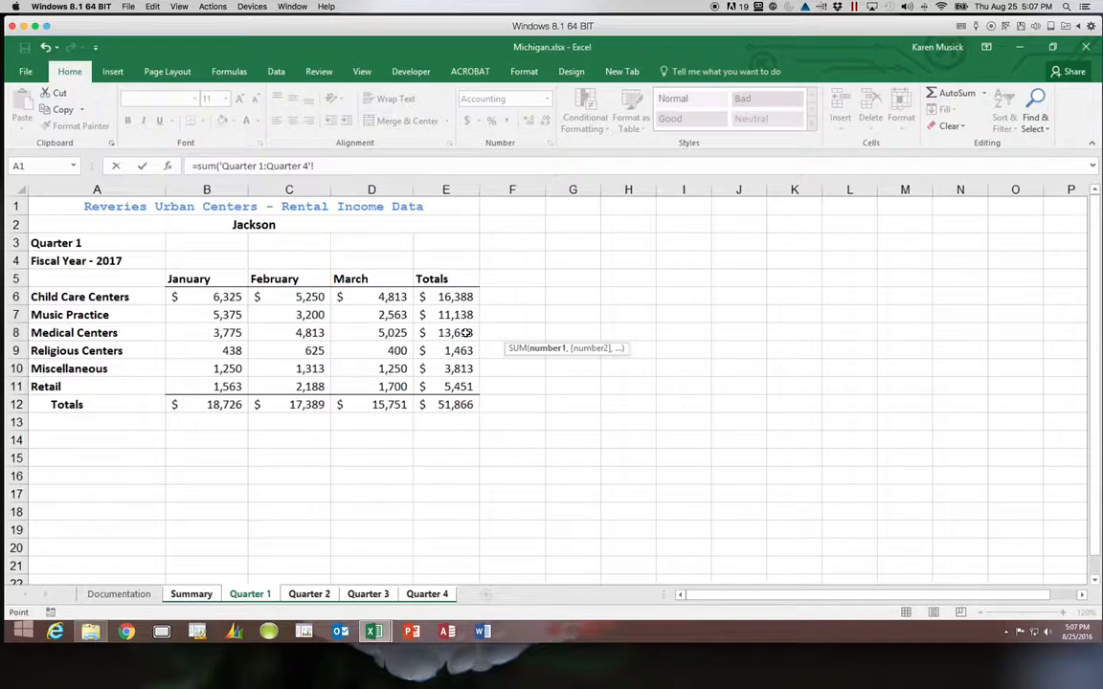
pyautogui.click(467, 332)
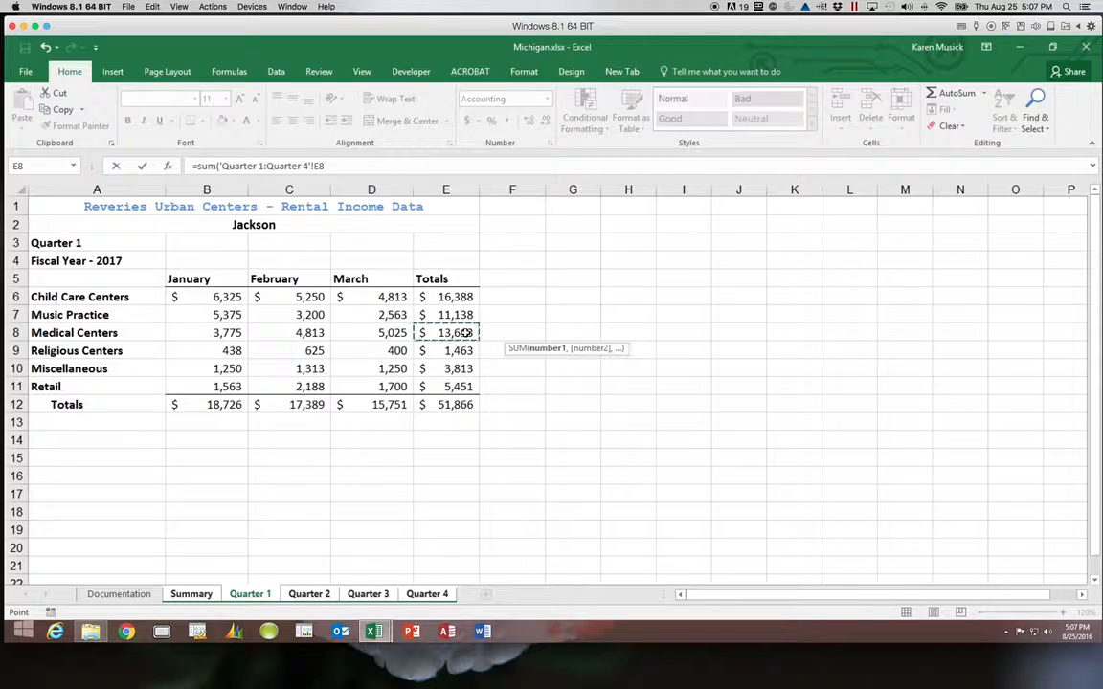
pyautogui.write(')')
pyautogui.press('Return')
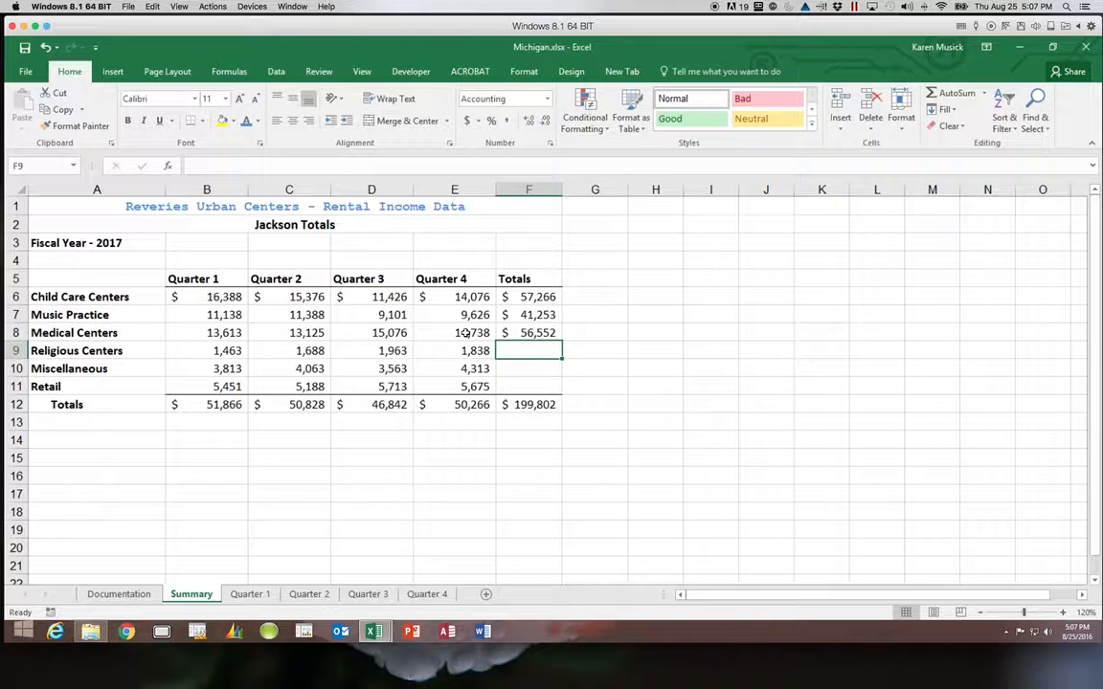
pyautogui.click(522, 333)
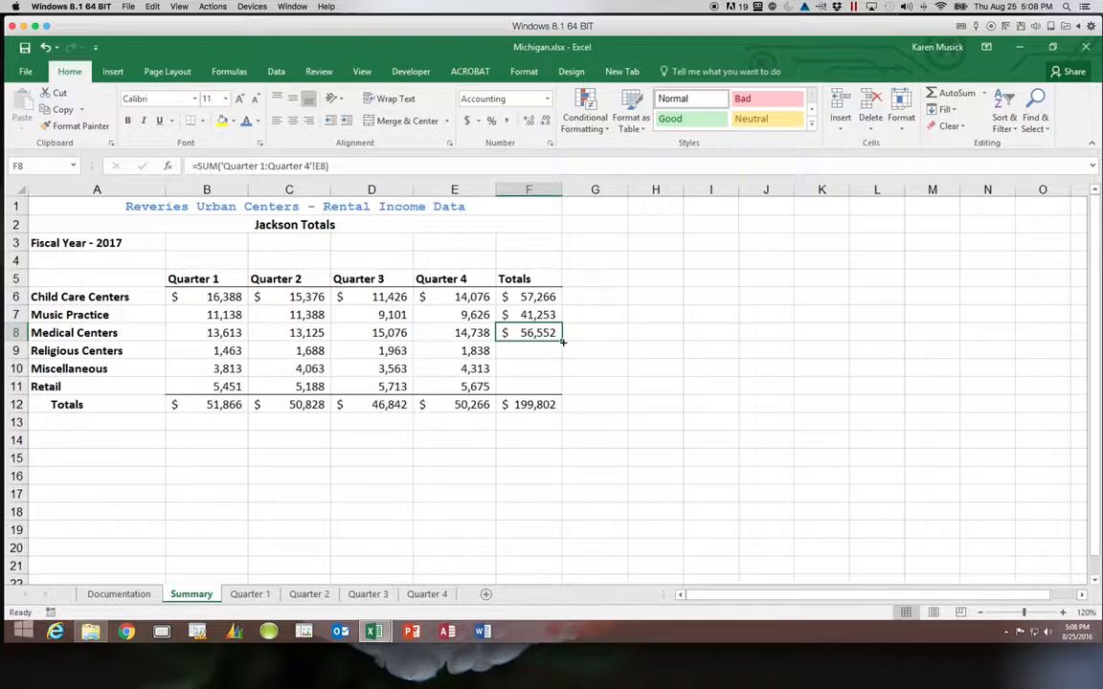
# Fill F8's formula down to F11 without formatting, giving a 199,802 grand total.
pyautogui.moveTo(563, 342); pyautogui.dragTo(561, 388)
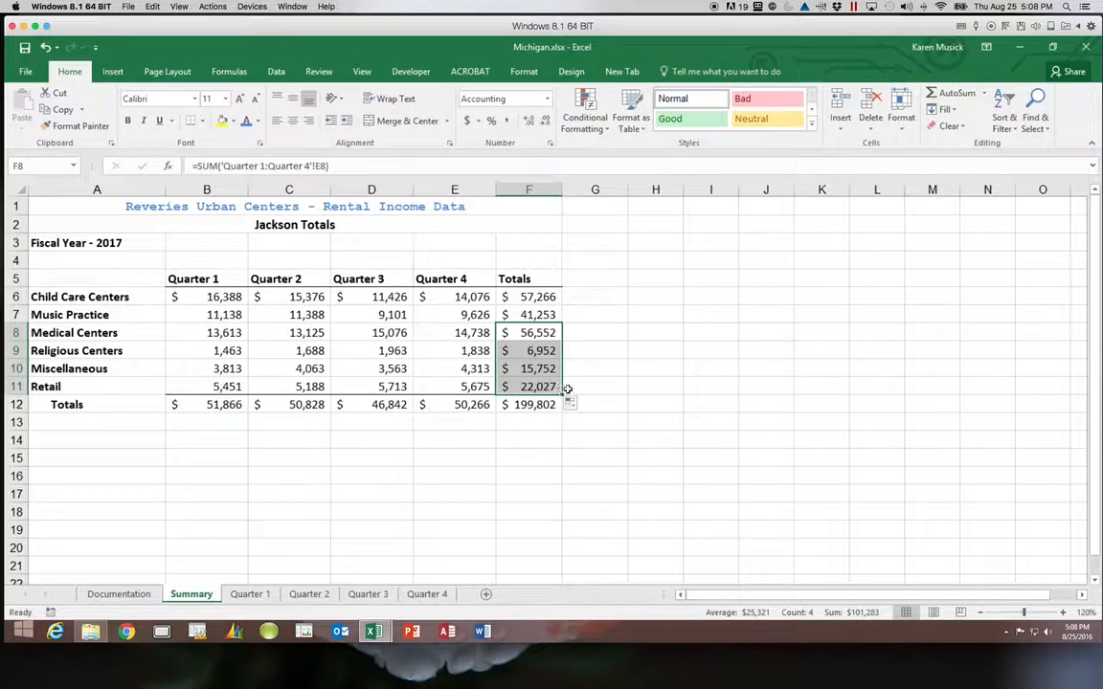
pyautogui.click(573, 405)
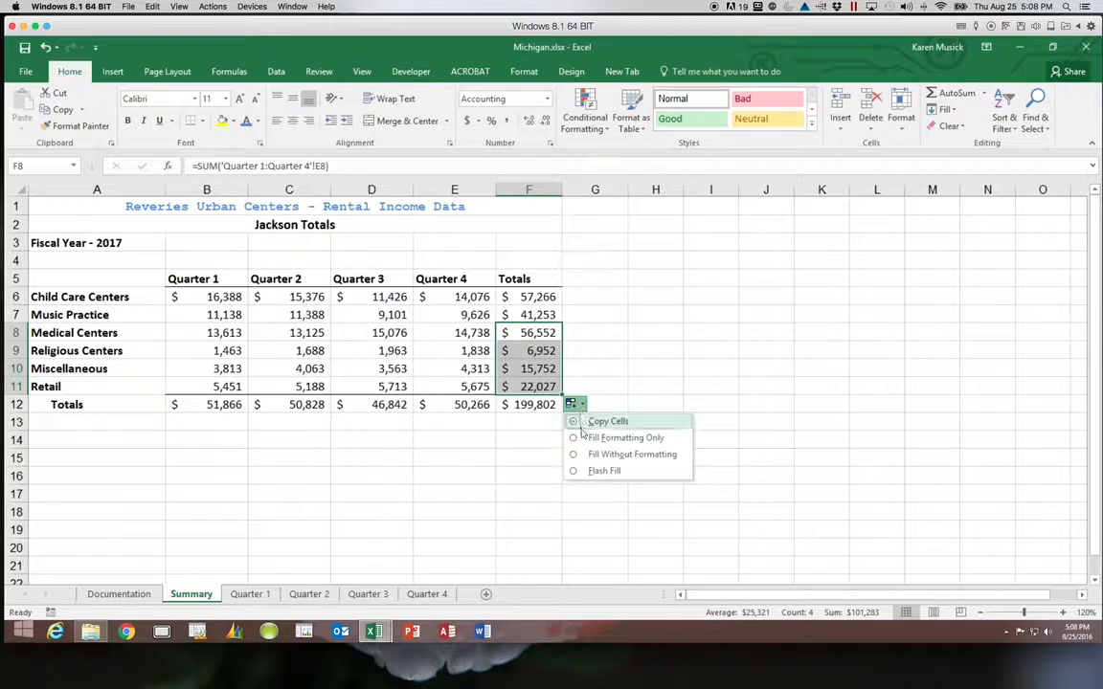
pyautogui.click(578, 454)
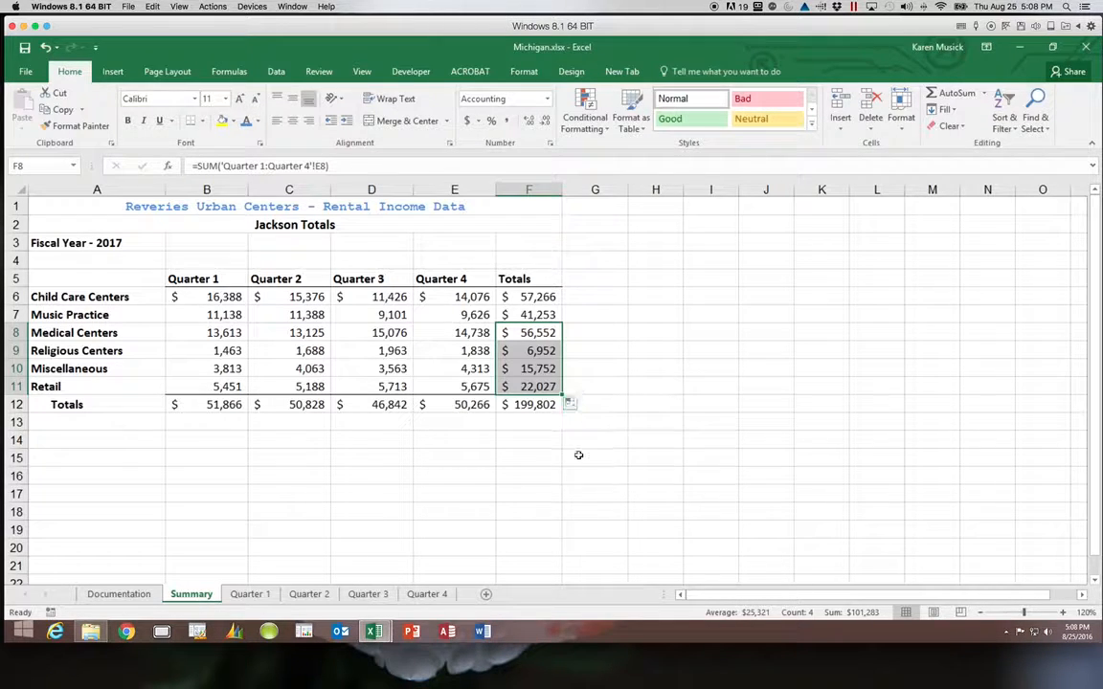
pyautogui.click(525, 405)
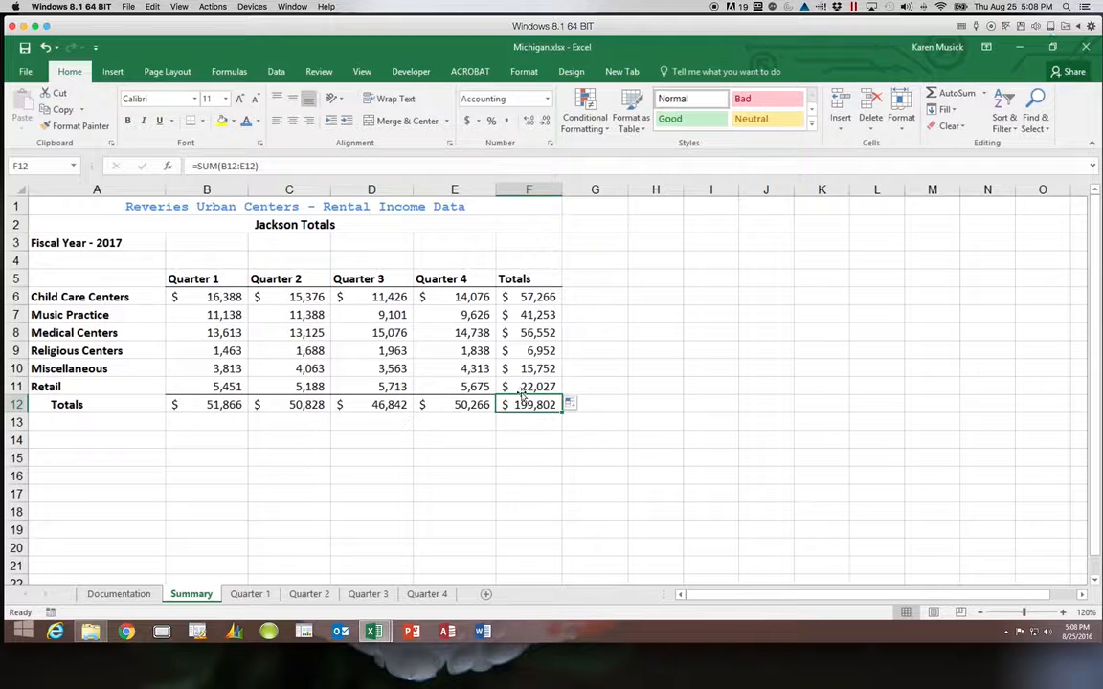
pyautogui.click(413, 445)
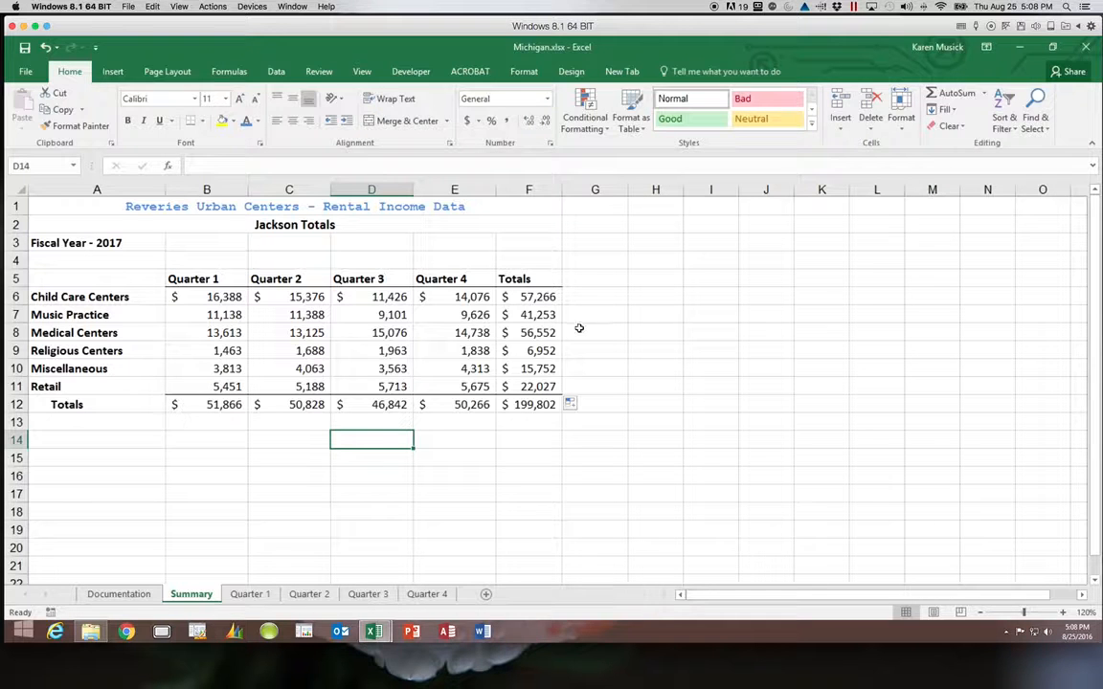
pyautogui.click(548, 368)
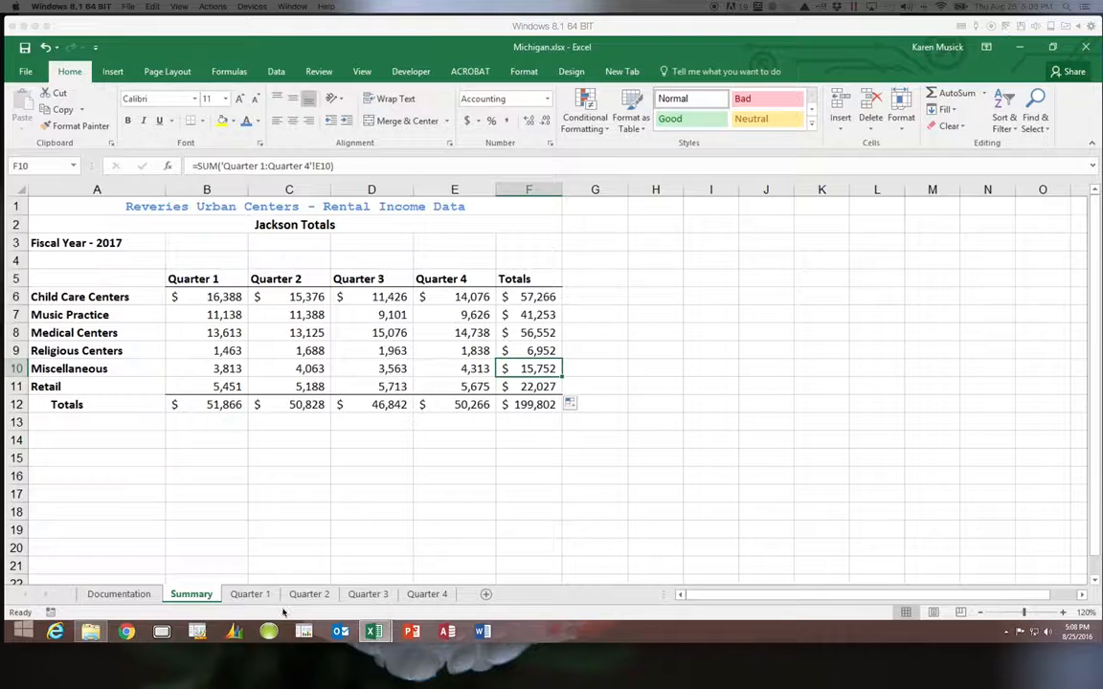
# On the Quarter 2 sheet, change May Religious Centers in C9 from 438 to 425.
pyautogui.click(307, 595)
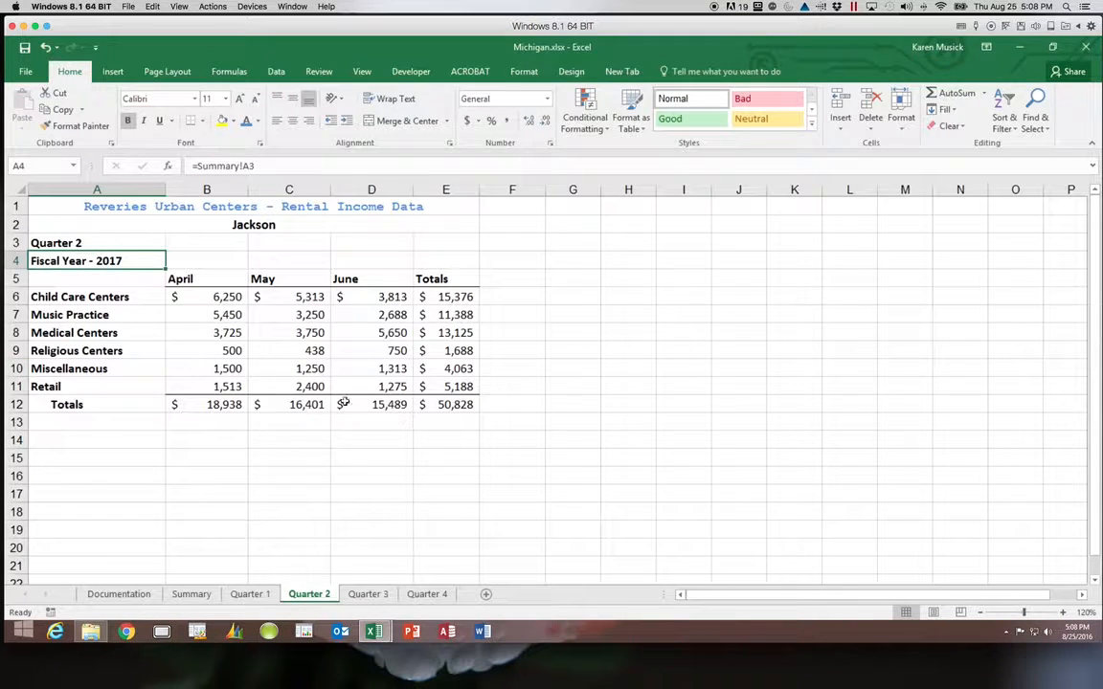
pyautogui.click(311, 351)
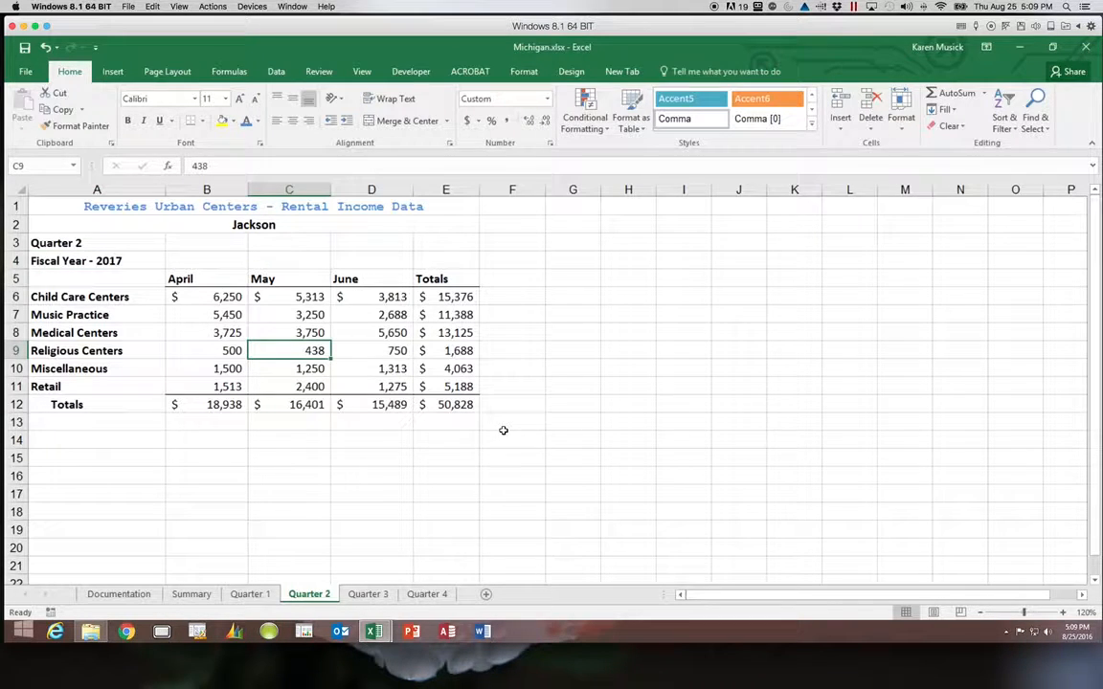
pyautogui.write('4')
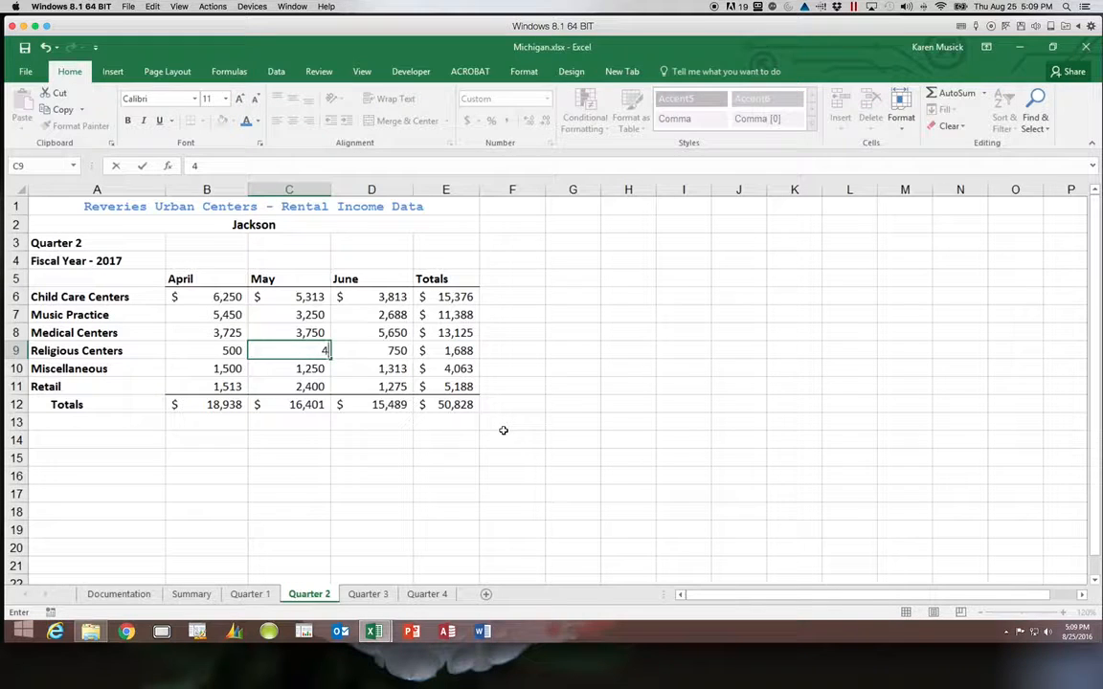
pyautogui.write('25')
pyautogui.press('Return')
pyautogui.scroll(-1, 484, 415)
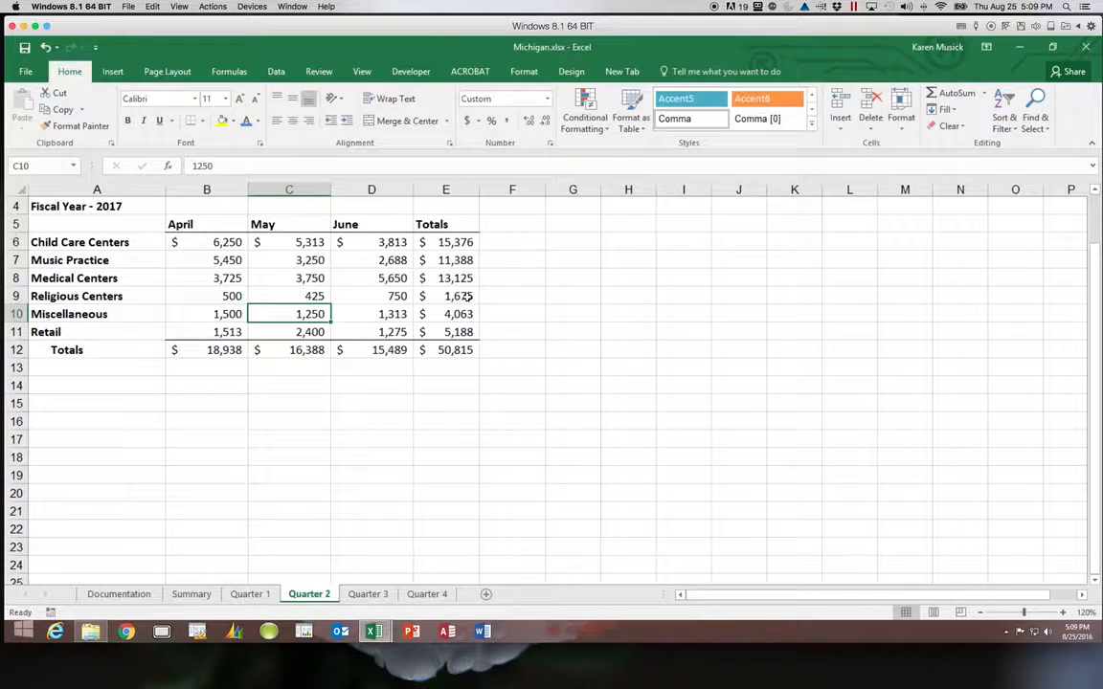
# Return to Summary and confirm Religious Centers now totals 6,939 with a 199,789 grand total.
pyautogui.click(191, 595)
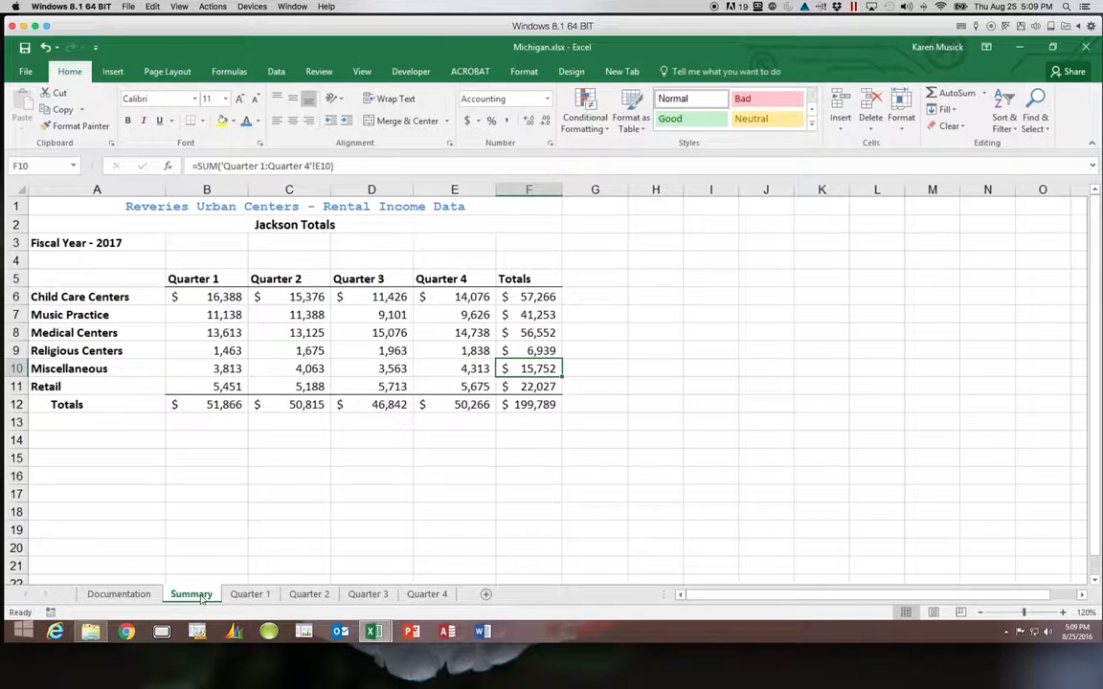
pyautogui.click(304, 352)
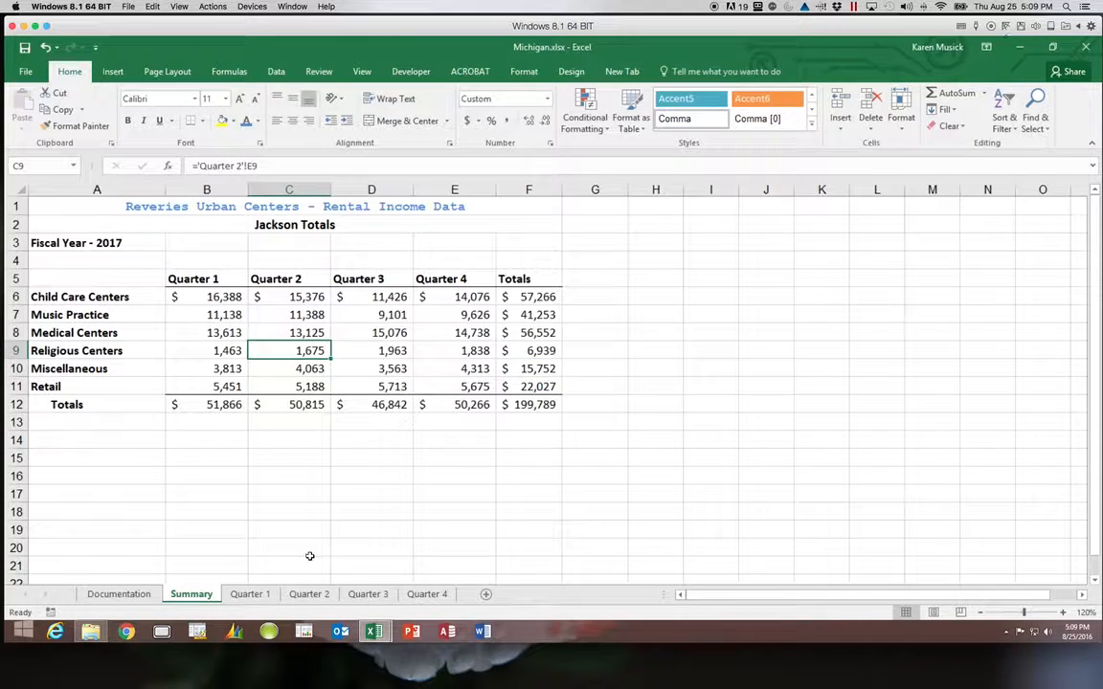
pyautogui.click(533, 350)
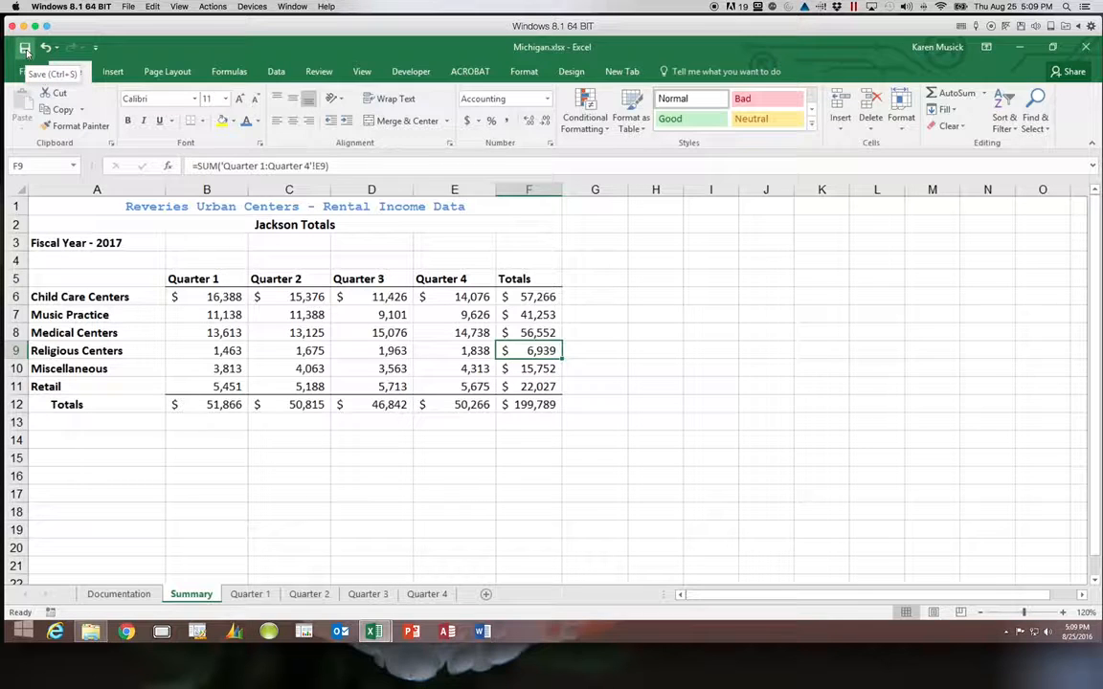
# Save Michigan.xlsx with the updated 3-D totals.
pyautogui.click(26, 47)
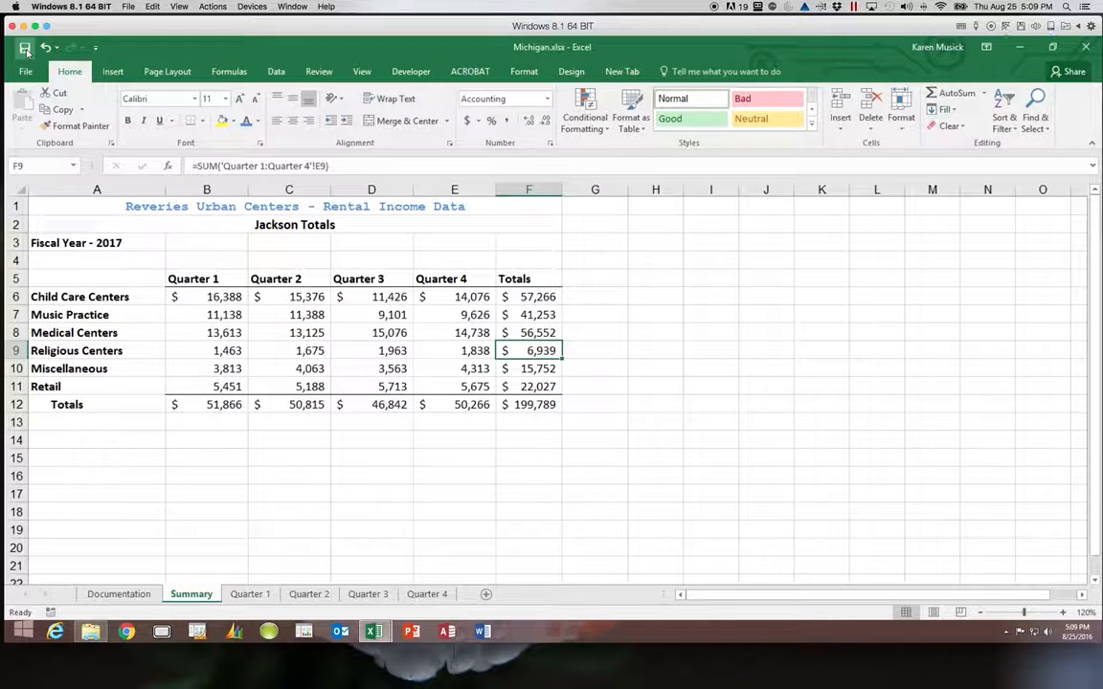